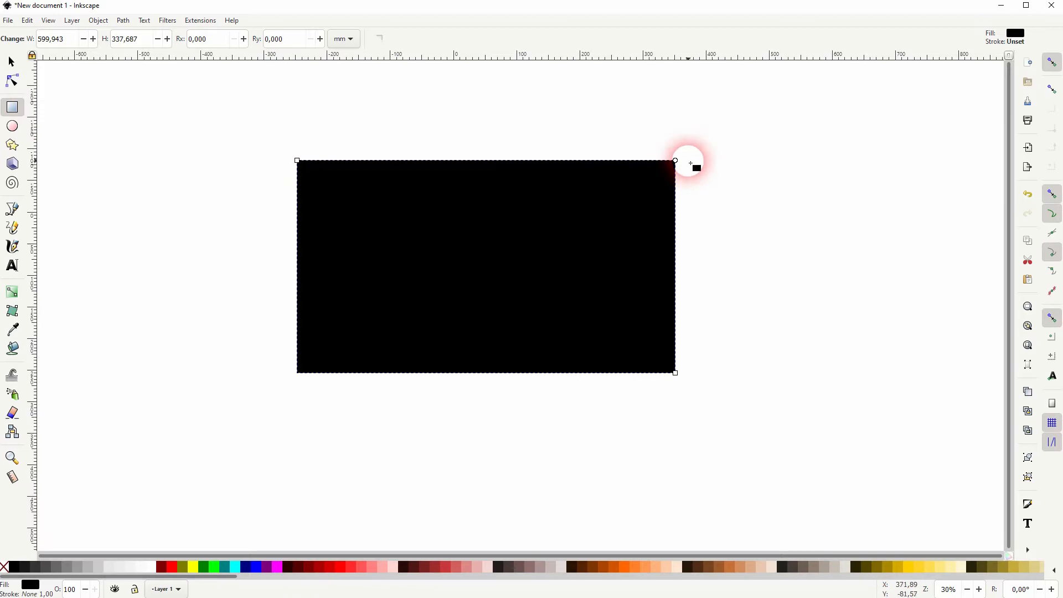
Round the black rectangle's corners with a vertical radius of about 82 mm.
drag(618, 171, 659, 222)
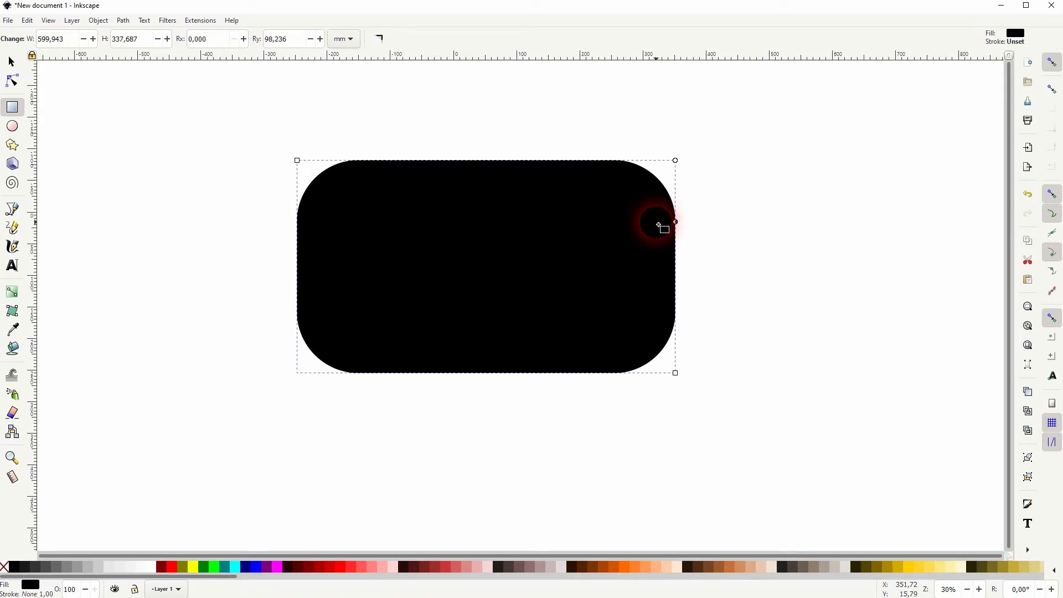
double_click(301, 46)
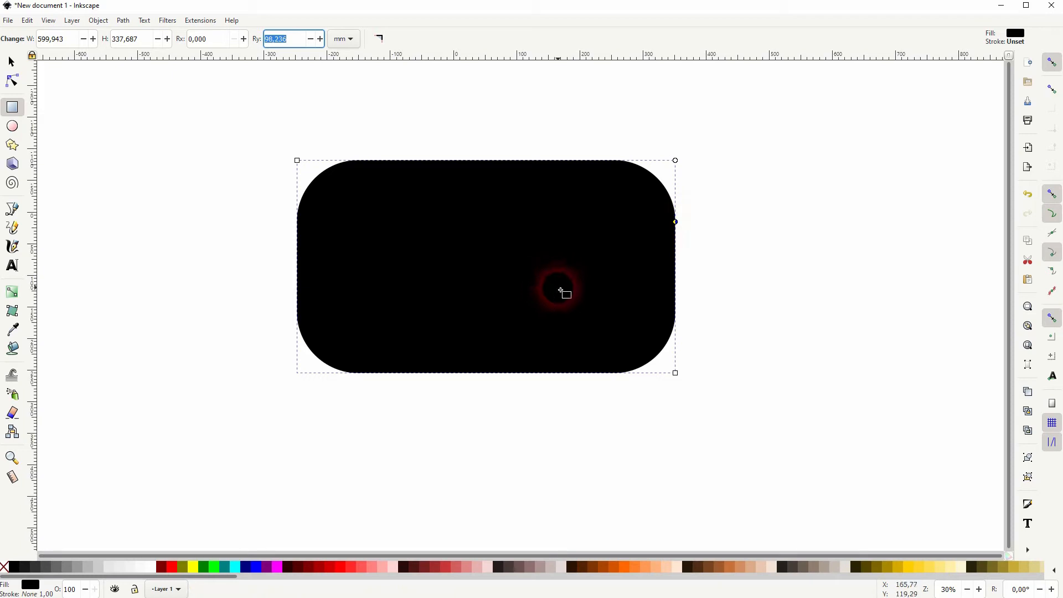
drag(676, 223, 676, 216)
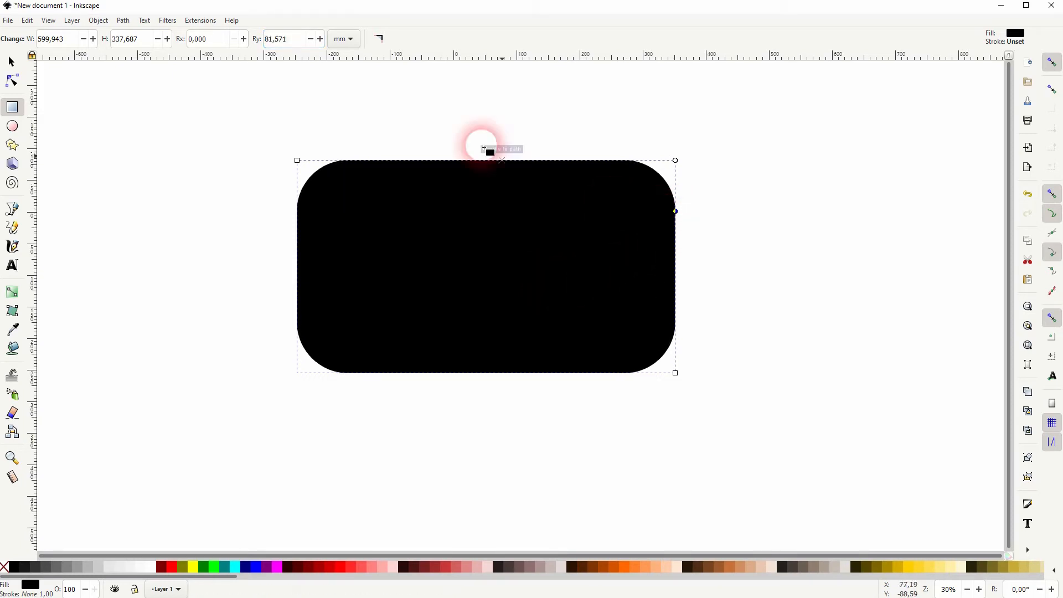
triple_click(279, 39)
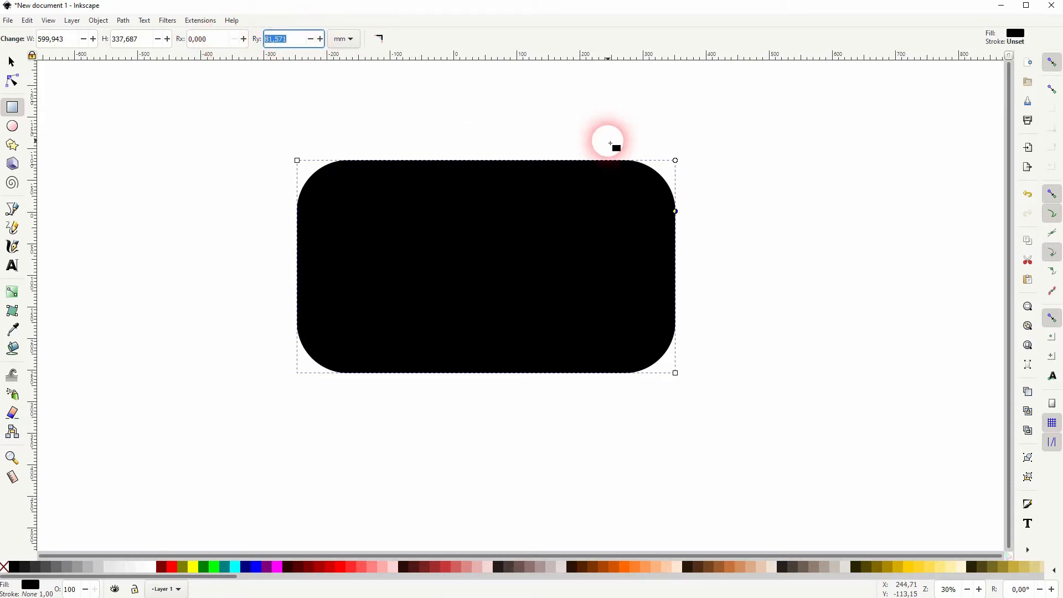
click(10, 62)
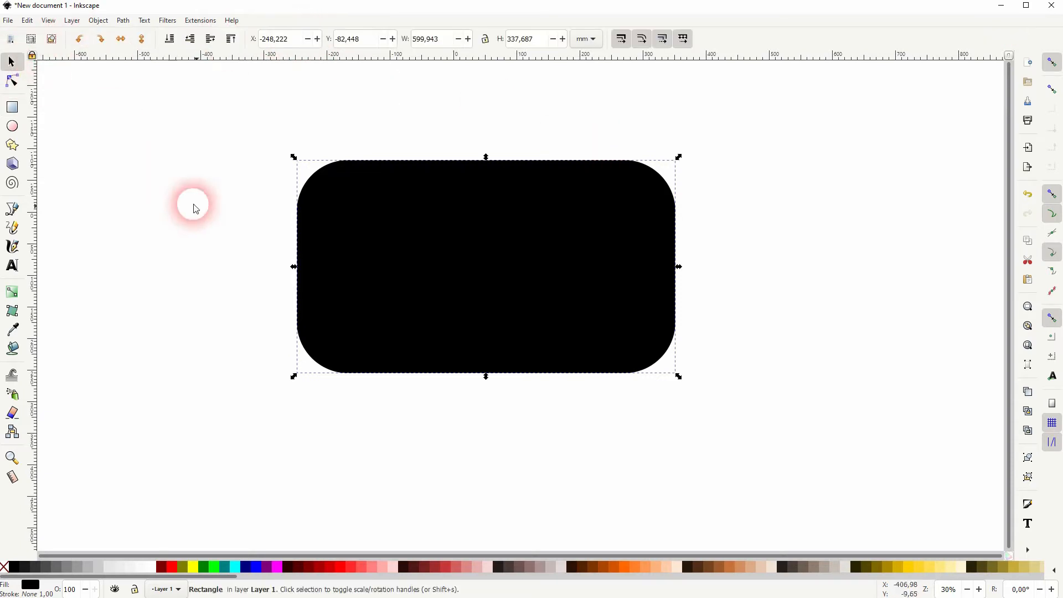
click(807, 292)
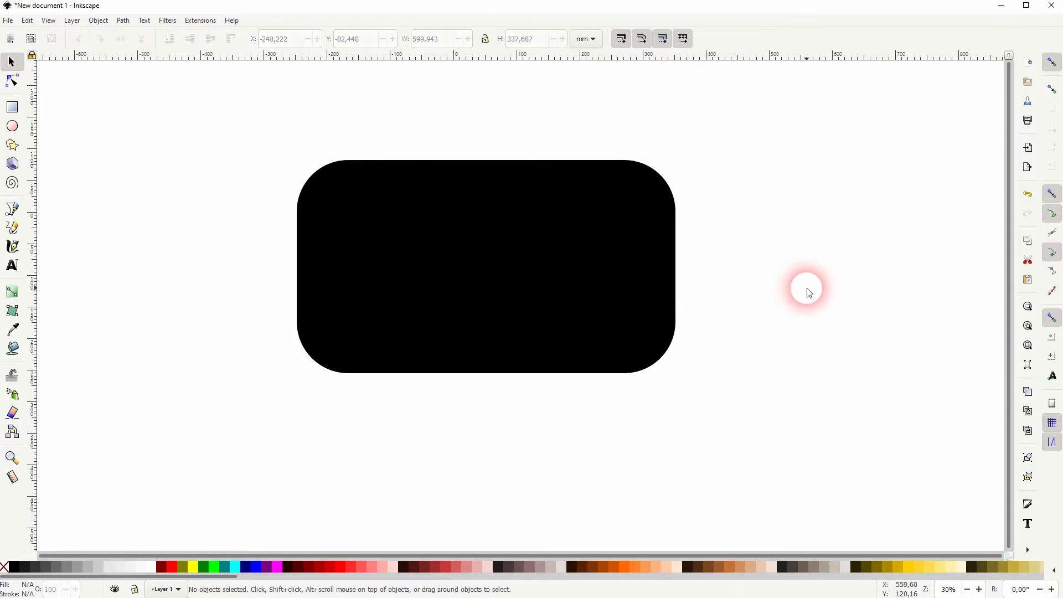
Draw a dark red circle about 191 mm in diameter inside the left part of the rounded rectangle.
click(12, 126)
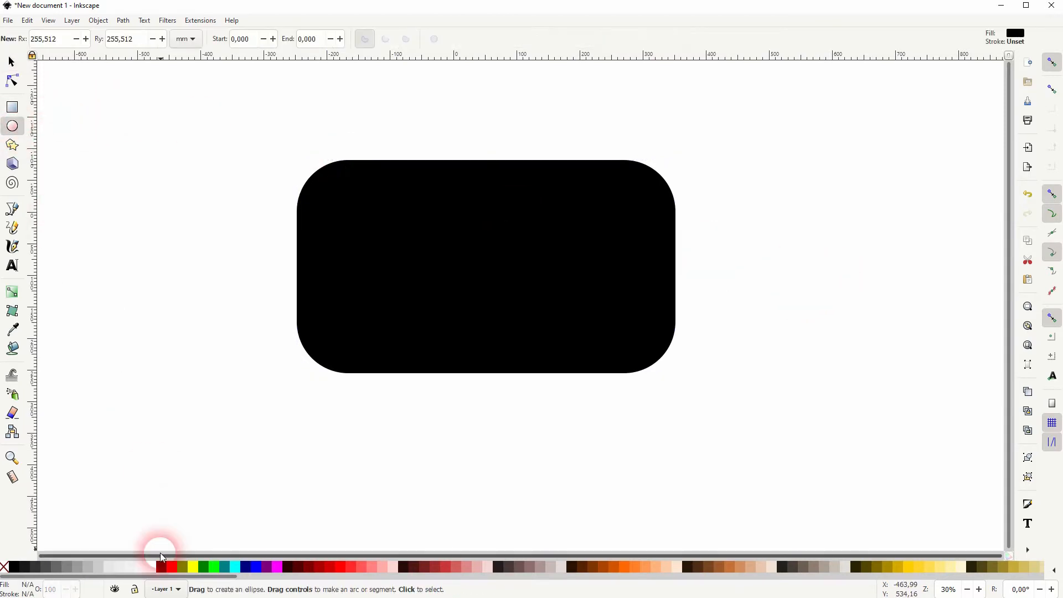
click(162, 566)
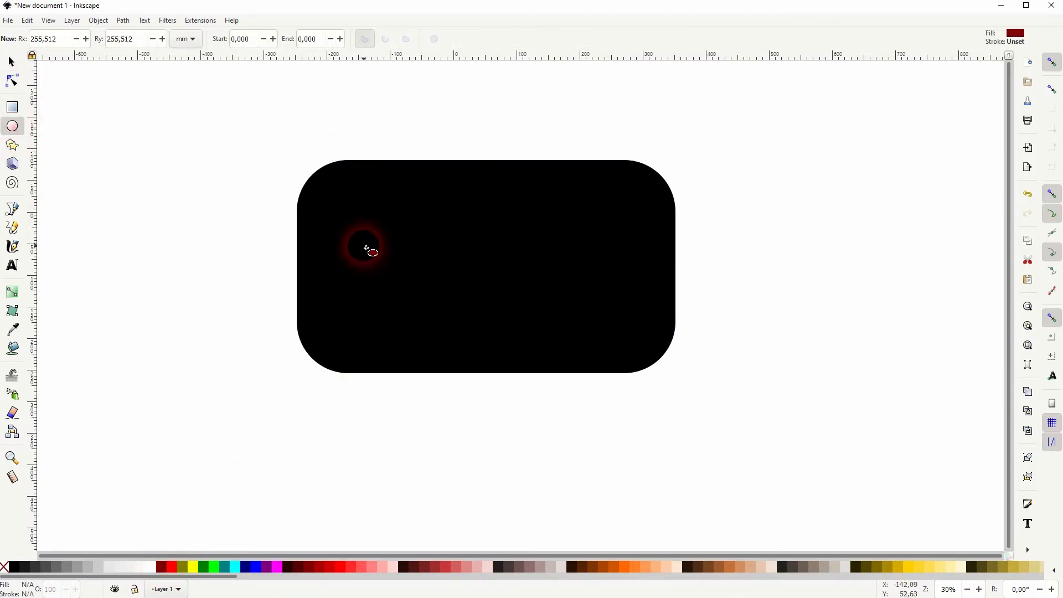
drag(376, 268, 433, 332)
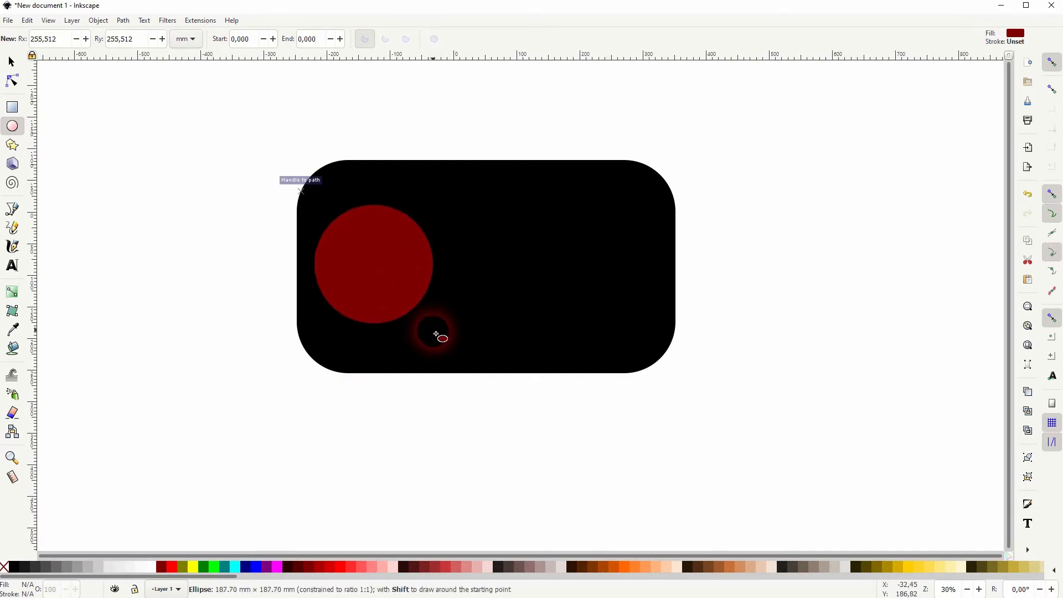
drag(437, 334, 438, 334)
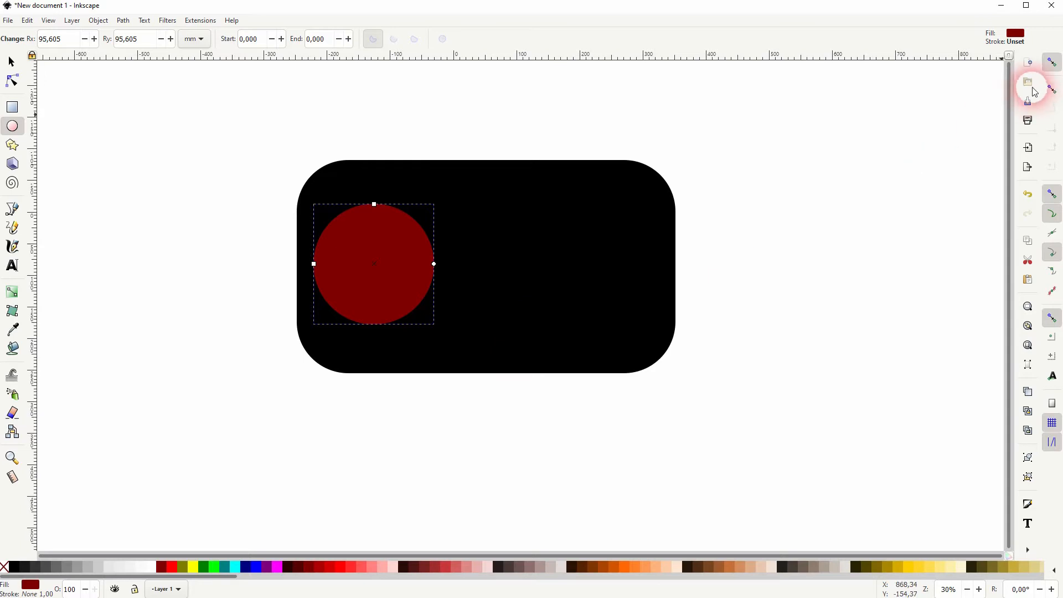
click(12, 62)
click(365, 260)
drag(365, 260, 368, 255)
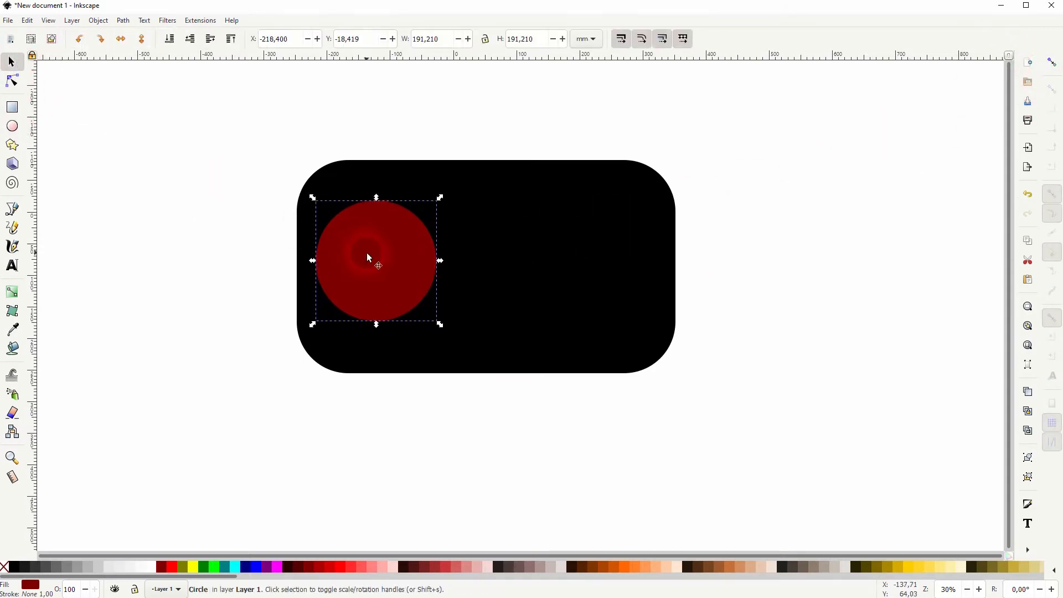
Duplicate the red circle twice and place the copies in a horizontal row to its right.
right_click(367, 255)
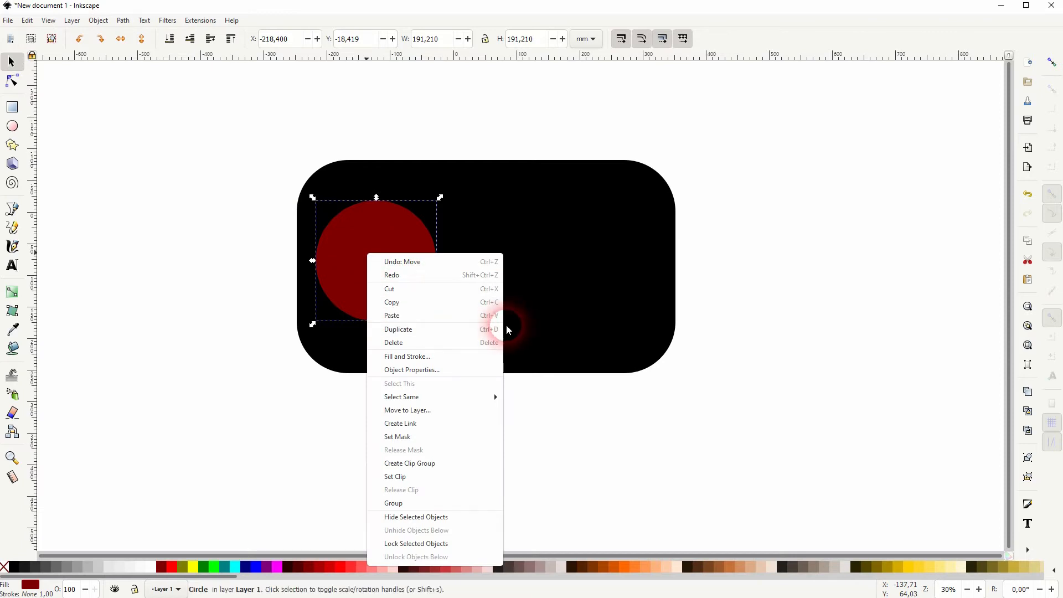
click(457, 329)
drag(390, 242, 684, 262)
key(ctrl+d)
Distribute the centres of the three red circles evenly in the horizontal direction.
shift+click(544, 258)
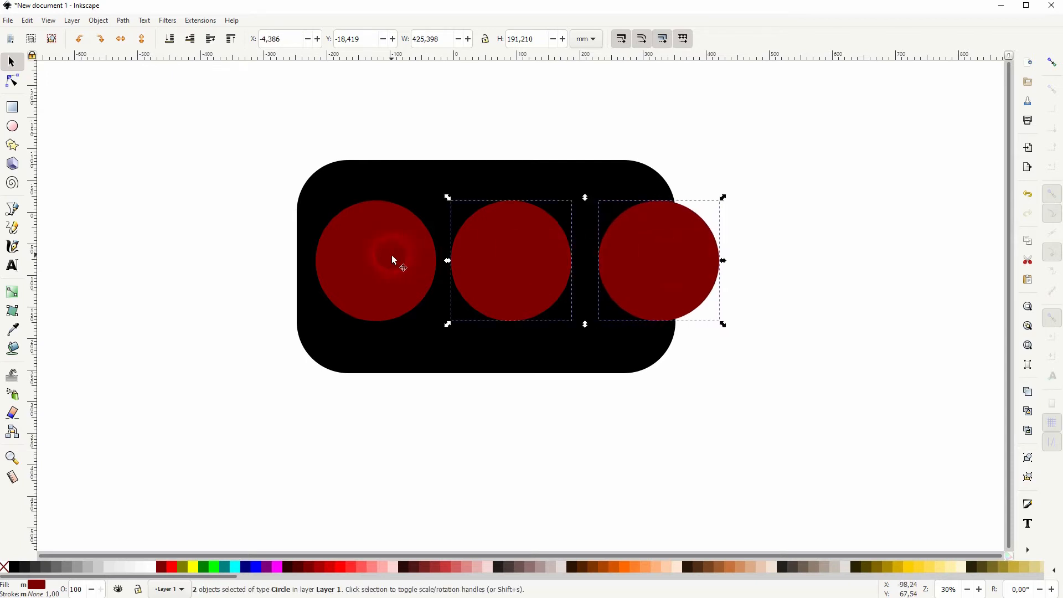
click(99, 21)
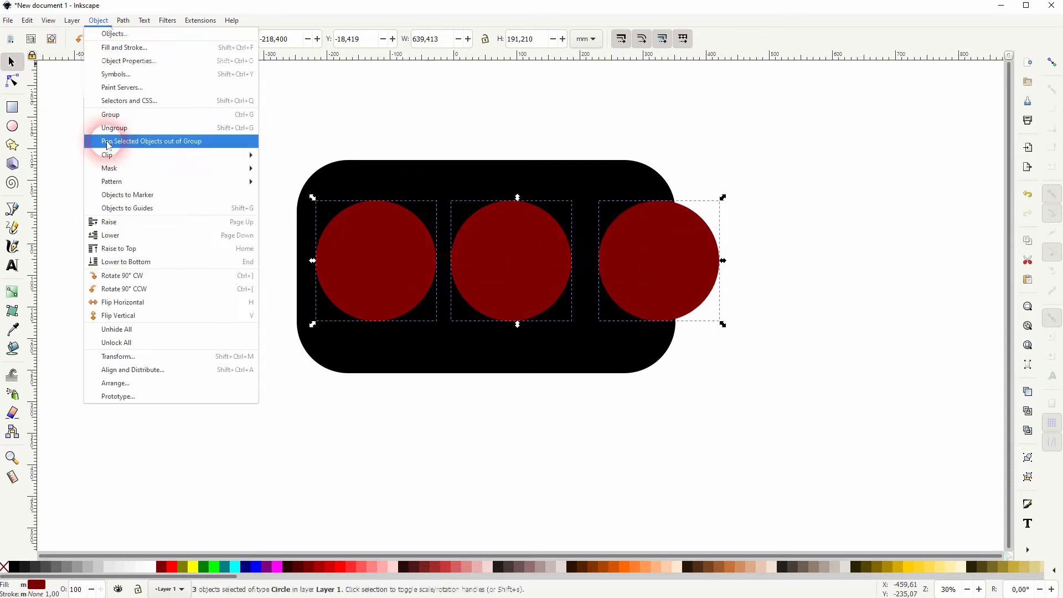
click(166, 369)
click(967, 92)
click(960, 92)
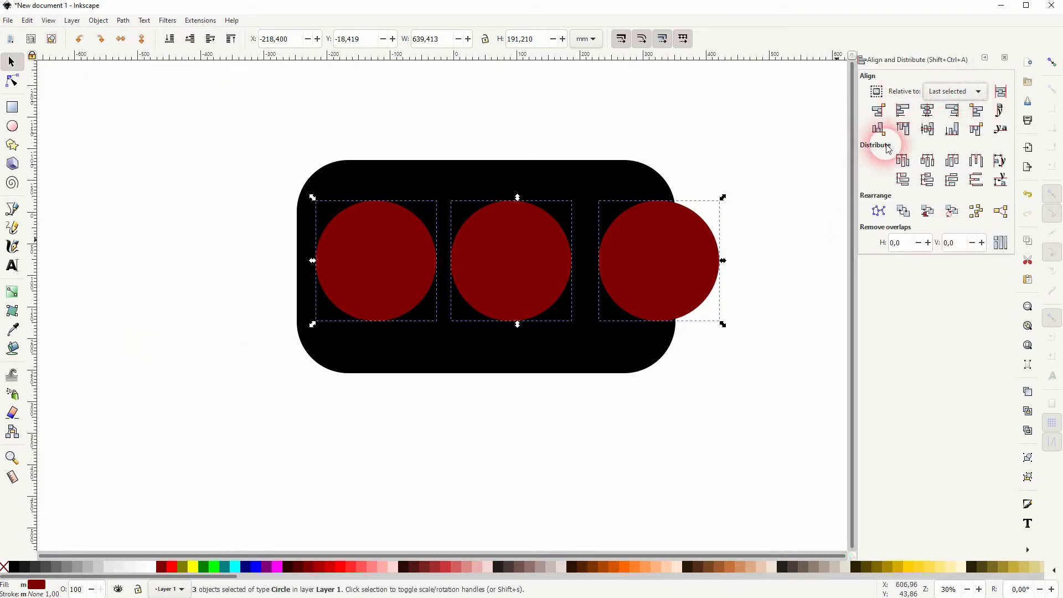
click(926, 170)
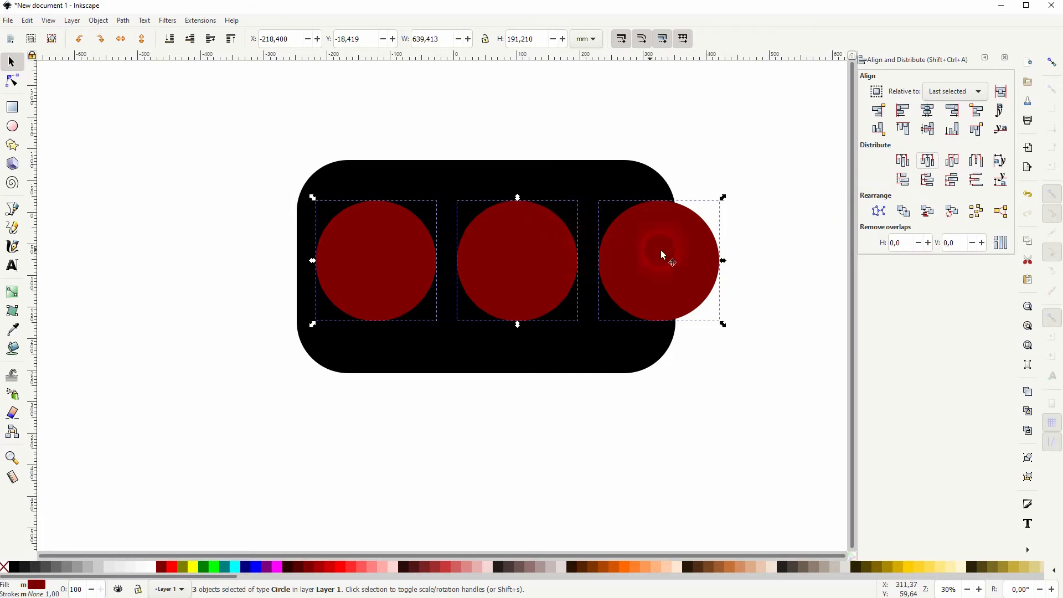
Group the three circles and scale the group proportionally to about 549 mm wide so it fits inside the rectangle.
click(103, 22)
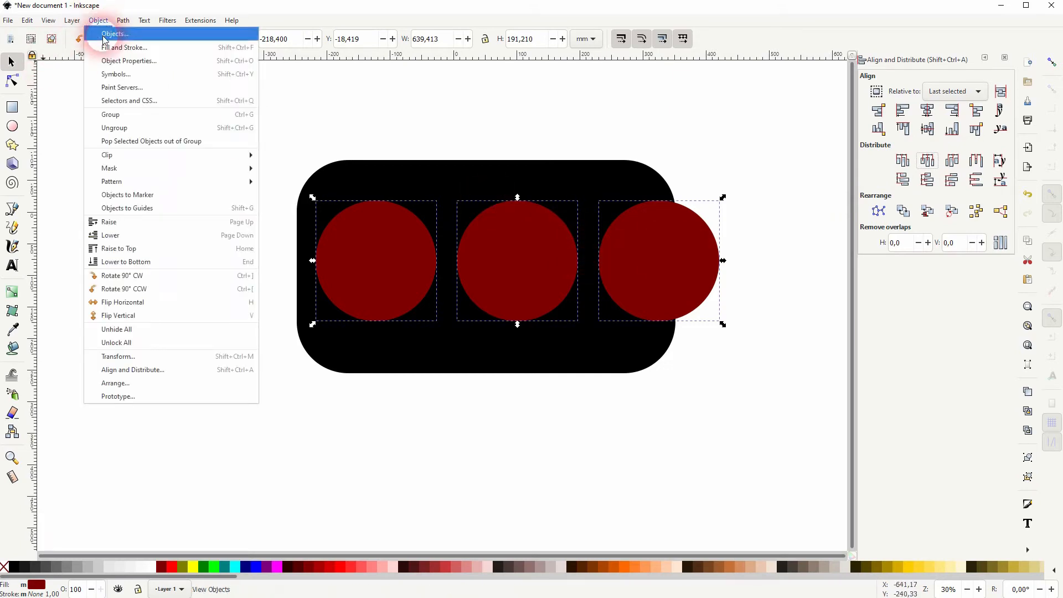
click(163, 116)
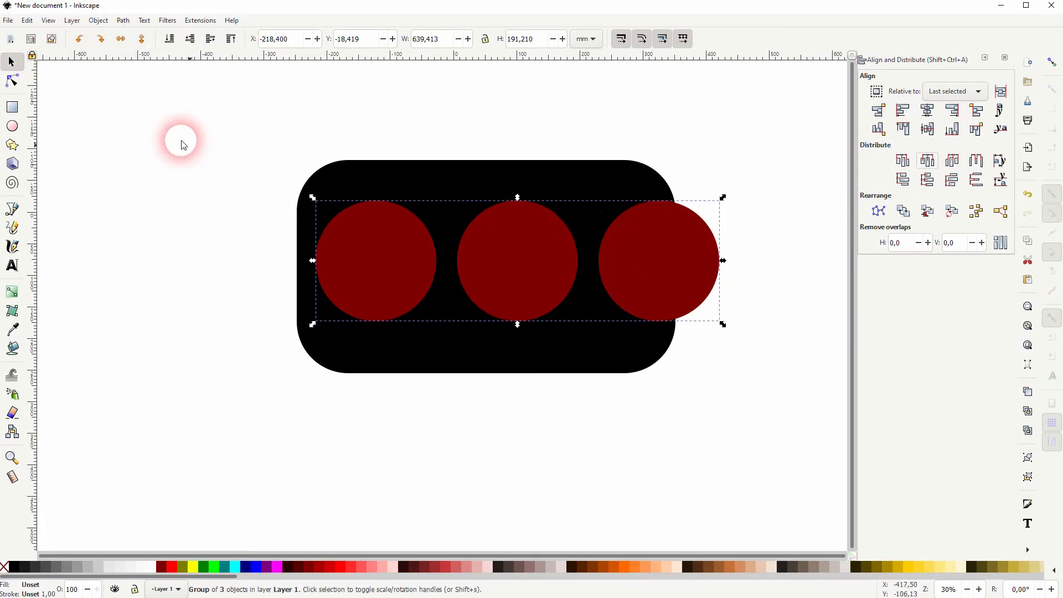
drag(729, 263, 670, 268)
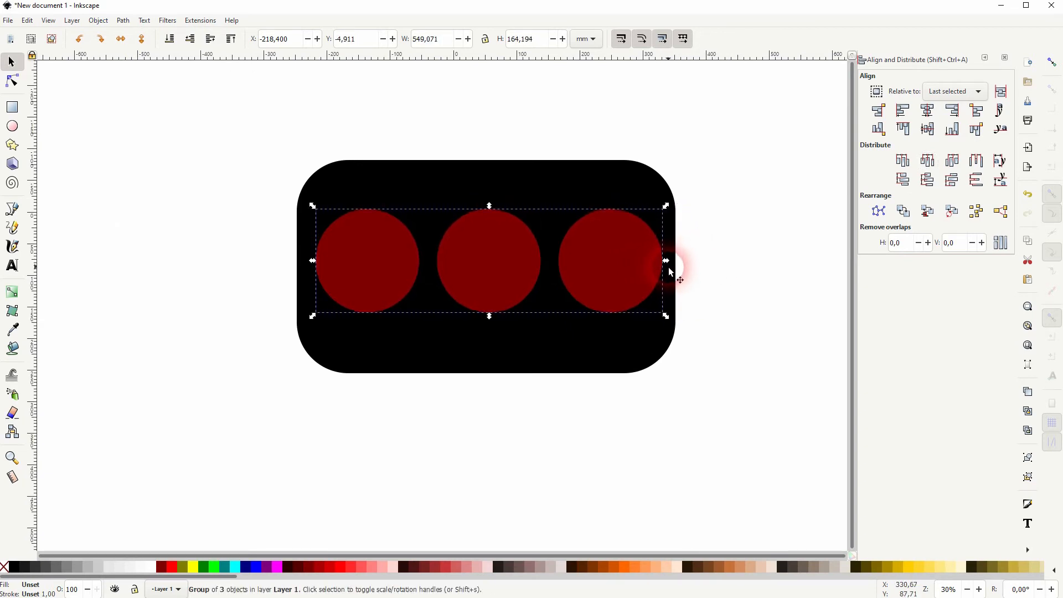
Centre the rounded rectangle and the circle group on each other horizontally and vertically, aligning relative to the last selected object.
drag(216, 406, 748, 110)
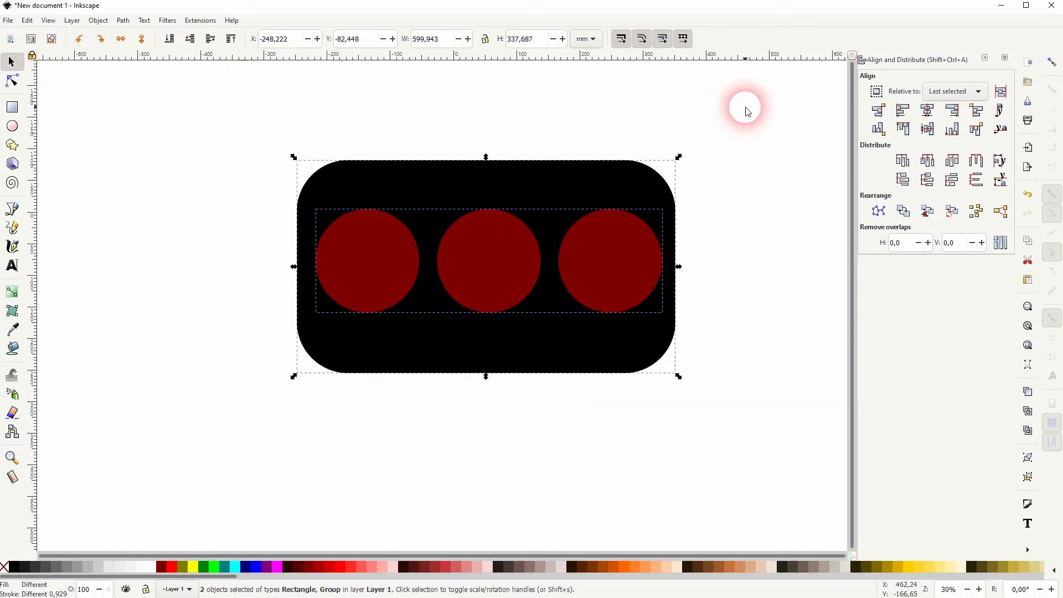
click(928, 111)
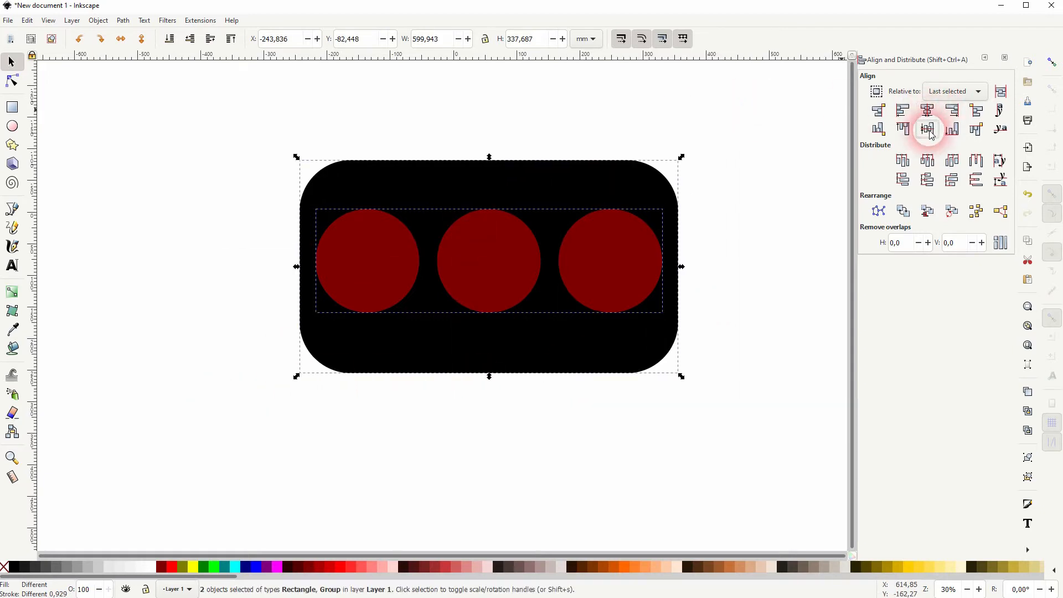
click(927, 130)
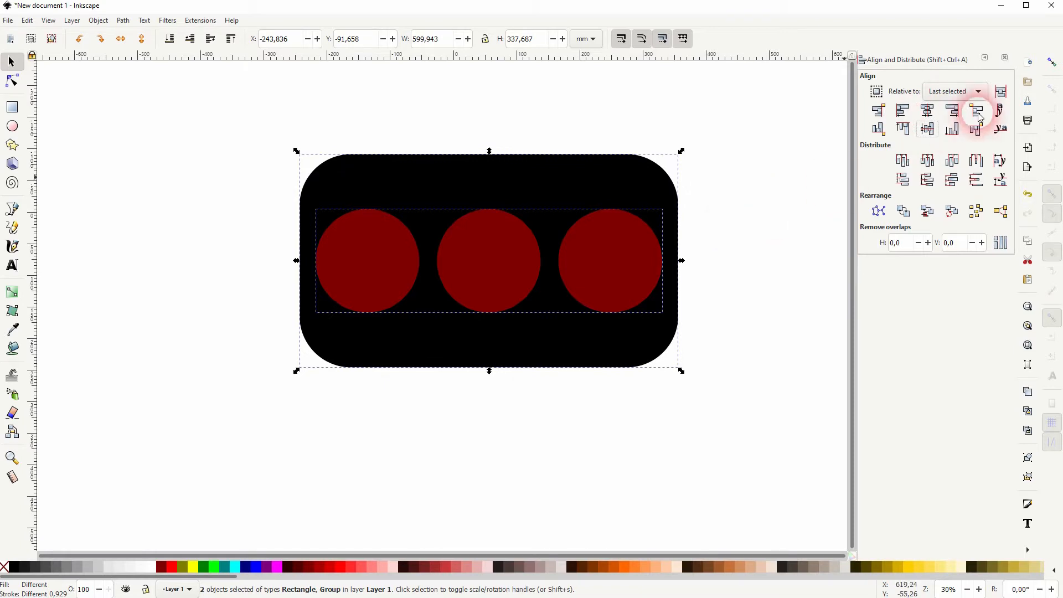
click(1004, 58)
click(800, 253)
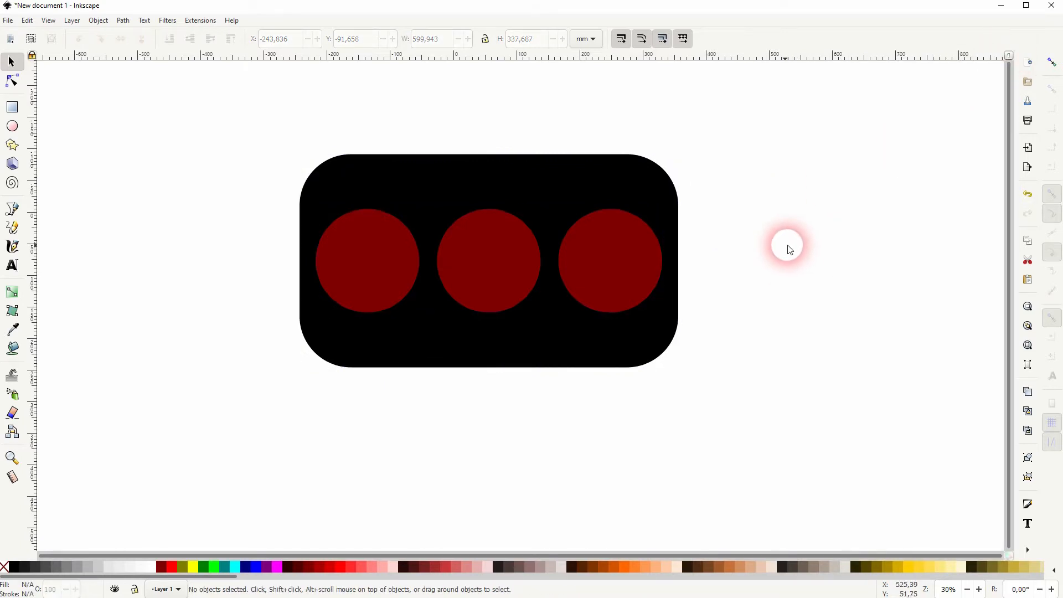
Ungroup the three red circles and deselect them.
click(607, 267)
click(99, 20)
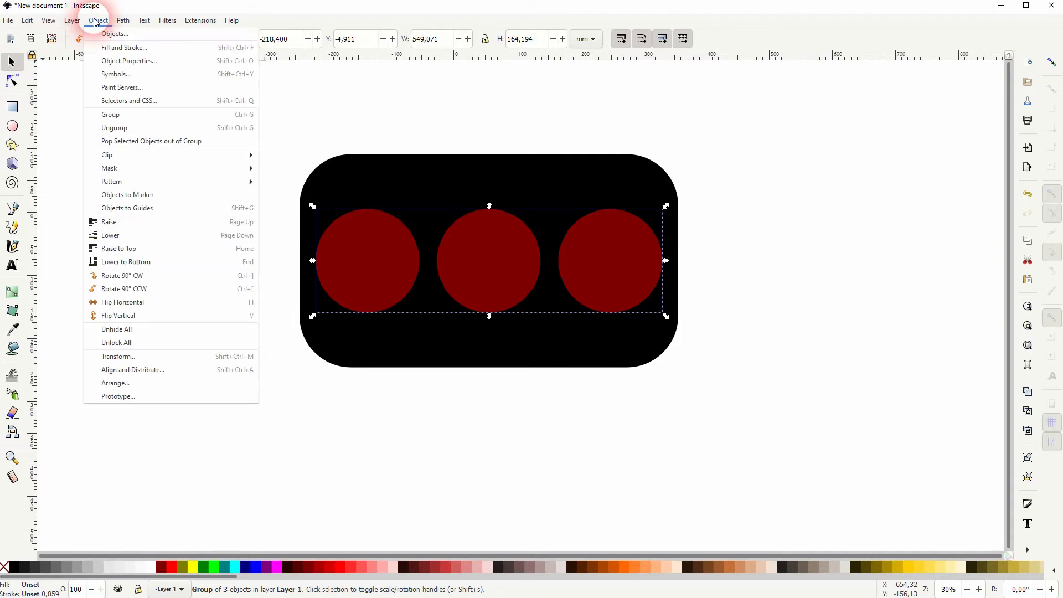
click(131, 139)
click(187, 302)
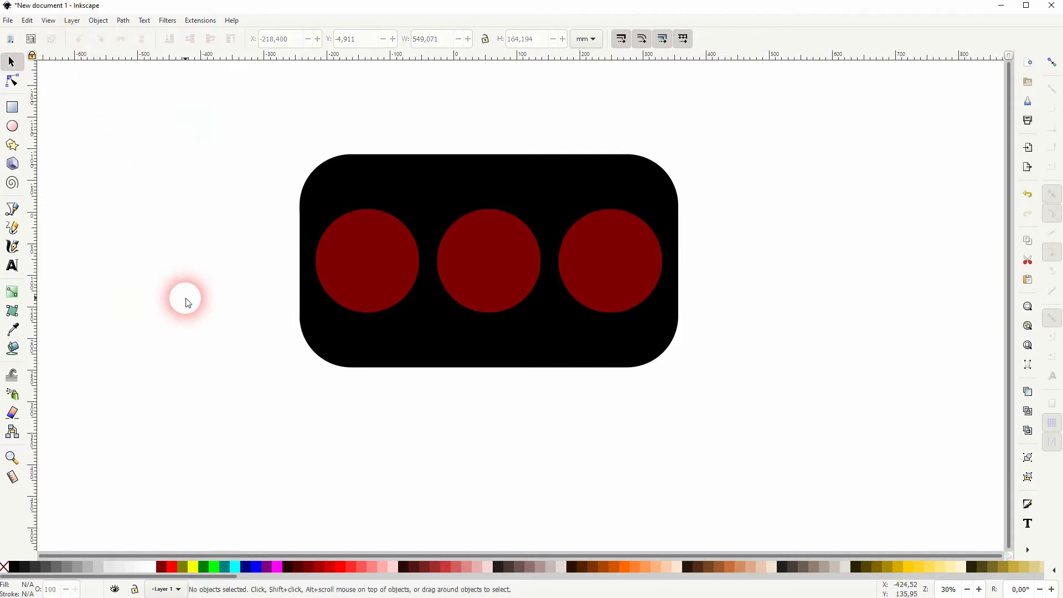
Cut the left circle out of the rounded rectangle with the Difference operation.
click(388, 259)
shift+click(462, 173)
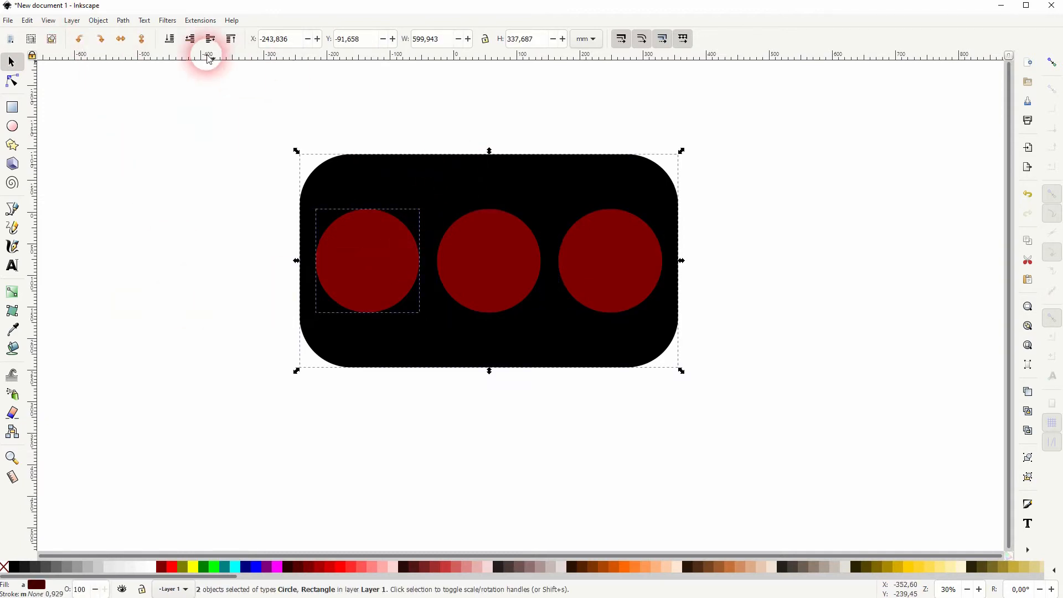
click(123, 20)
click(148, 88)
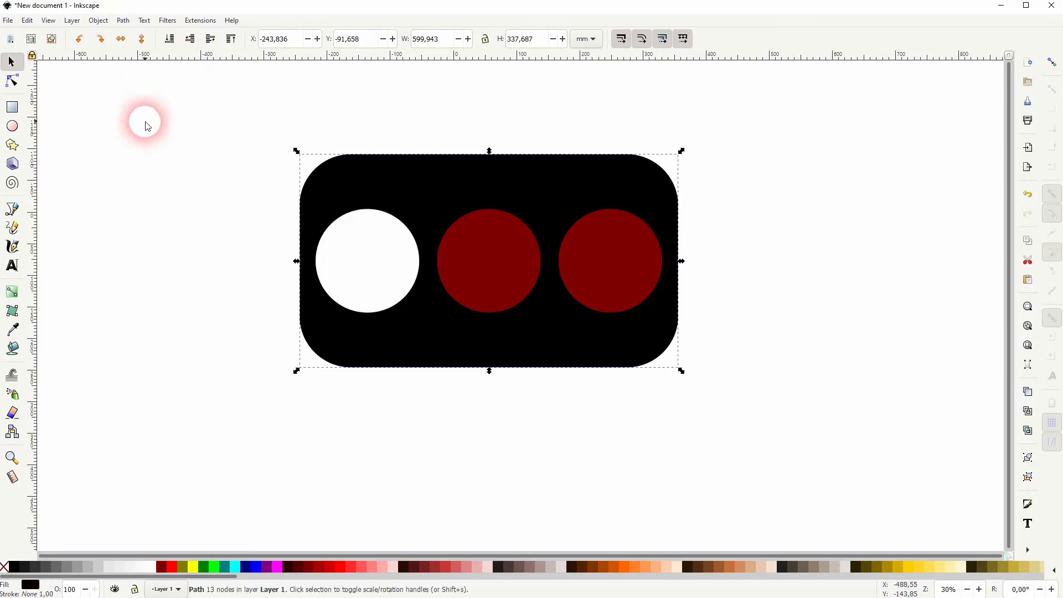
key(Escape)
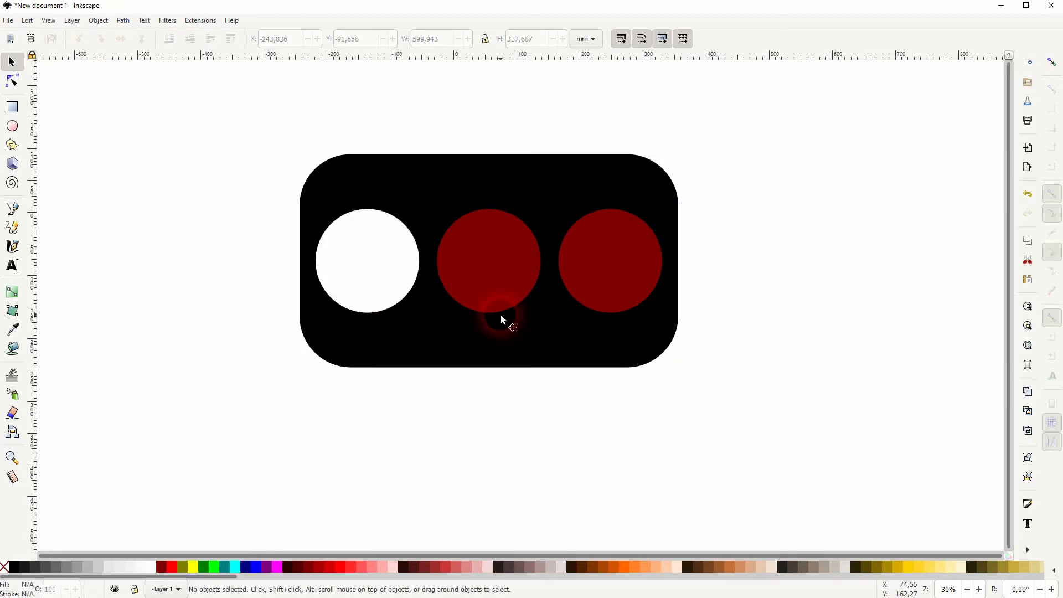
Cut the middle and right circles out of the black shape, one at a time, with the Difference operation.
click(477, 262)
shift+click(434, 203)
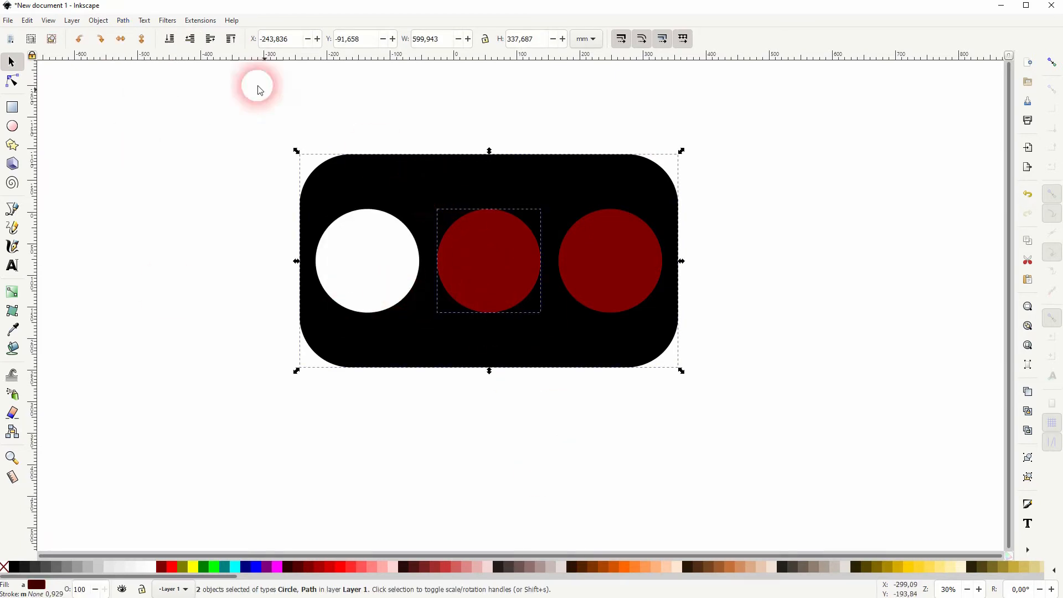
click(123, 21)
click(148, 88)
click(612, 227)
shift+click(536, 188)
click(130, 22)
click(142, 88)
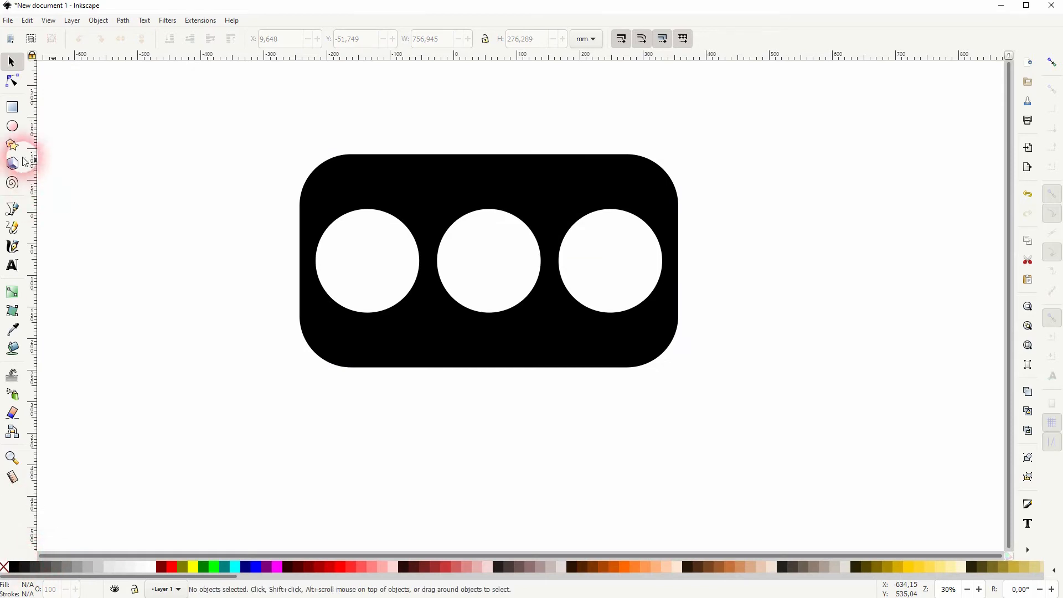
Draw a closed triangular tail about 69 mm wide and 154 mm high below the right part of the shape's bottom edge.
click(14, 209)
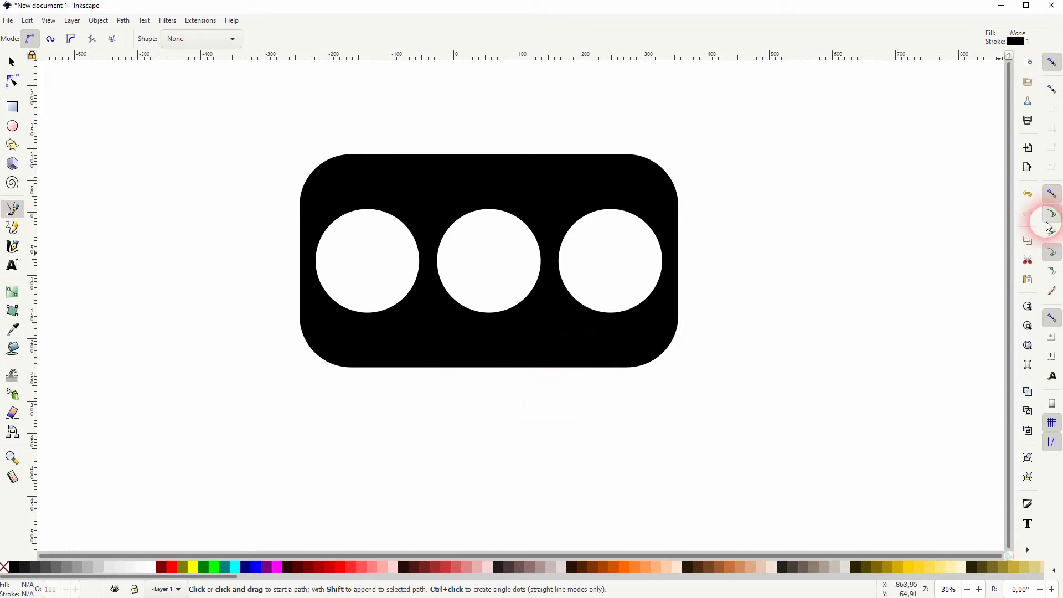
click(614, 367)
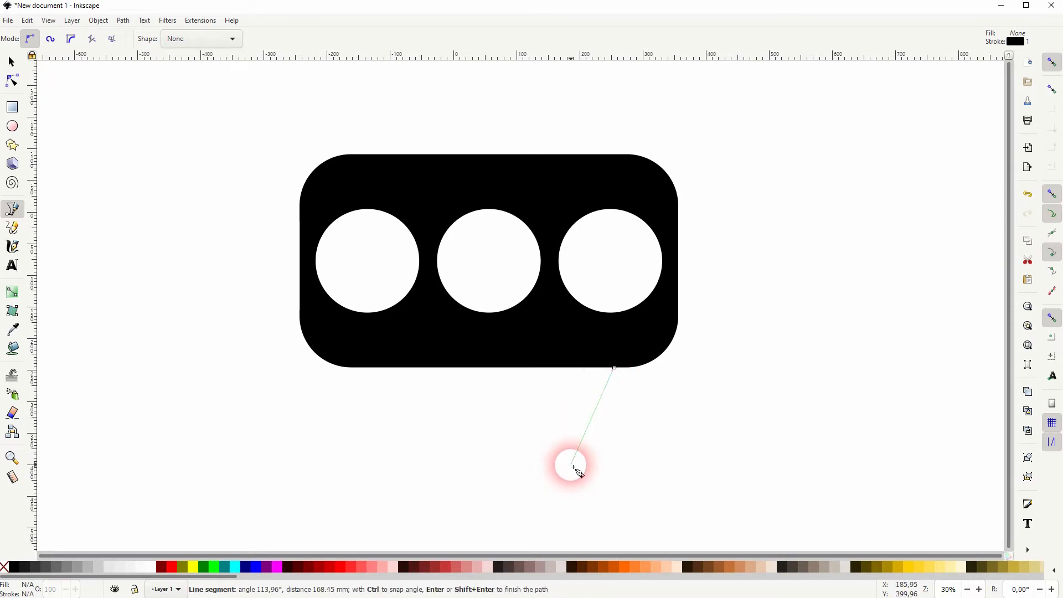
click(572, 466)
click(572, 367)
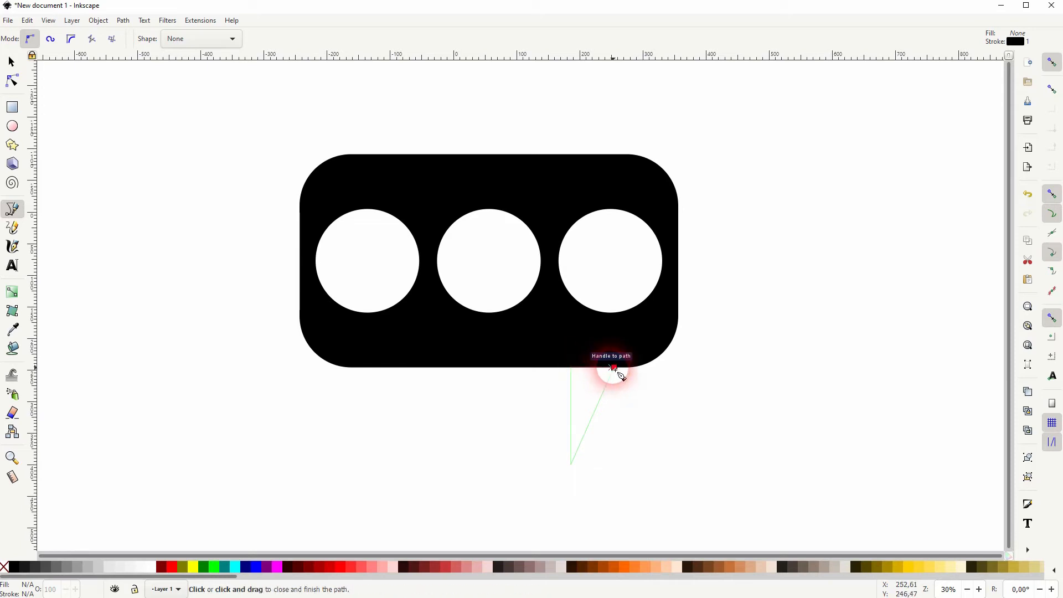
click(617, 369)
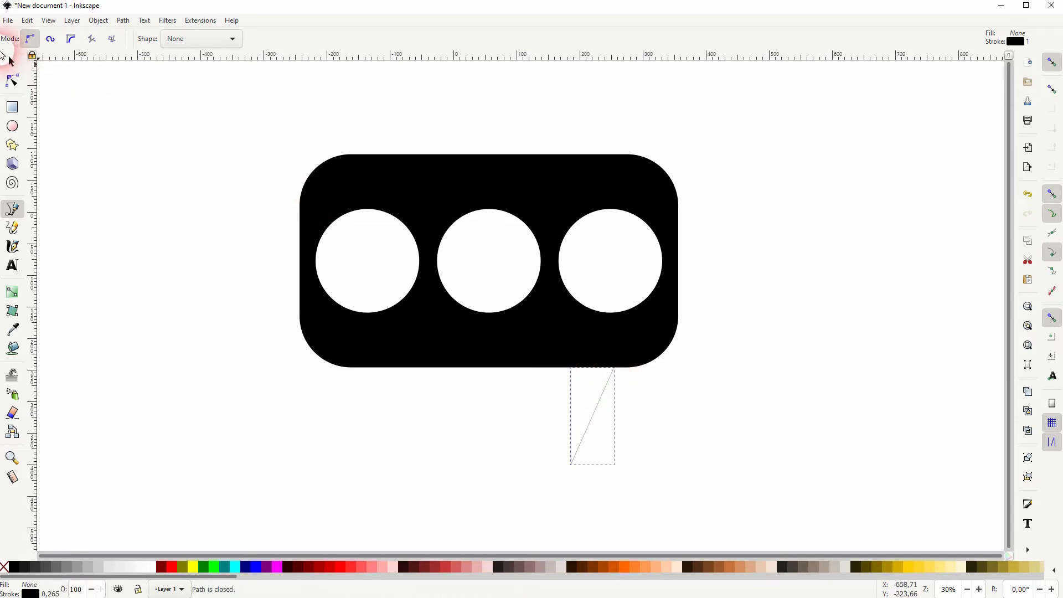
click(11, 62)
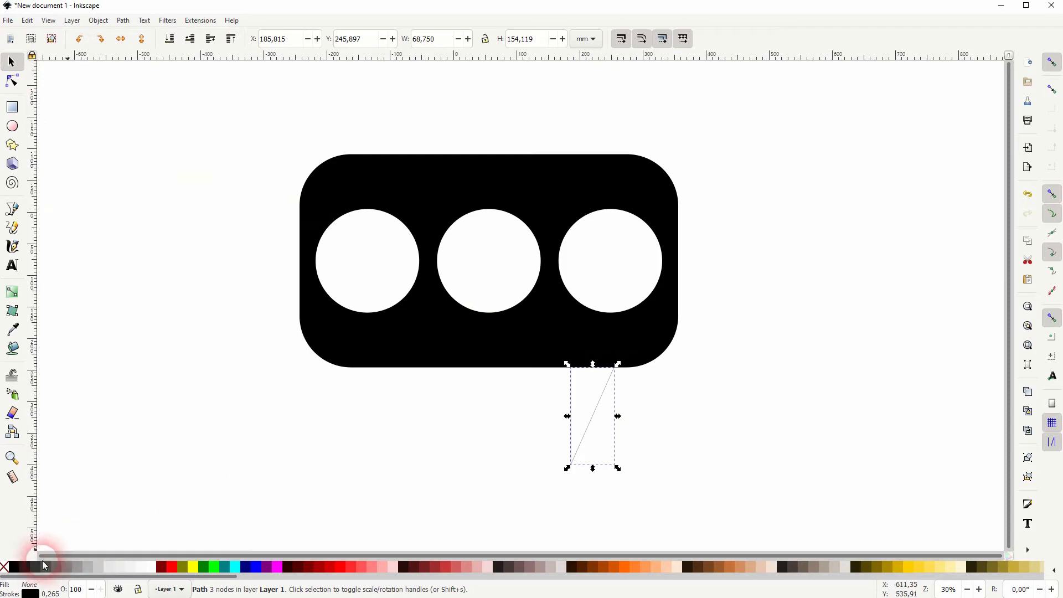
Fill the tail triangle black, remove its outline and stretch it to about 117 mm wide and 197 mm high.
click(16, 567)
shift+click(4, 570)
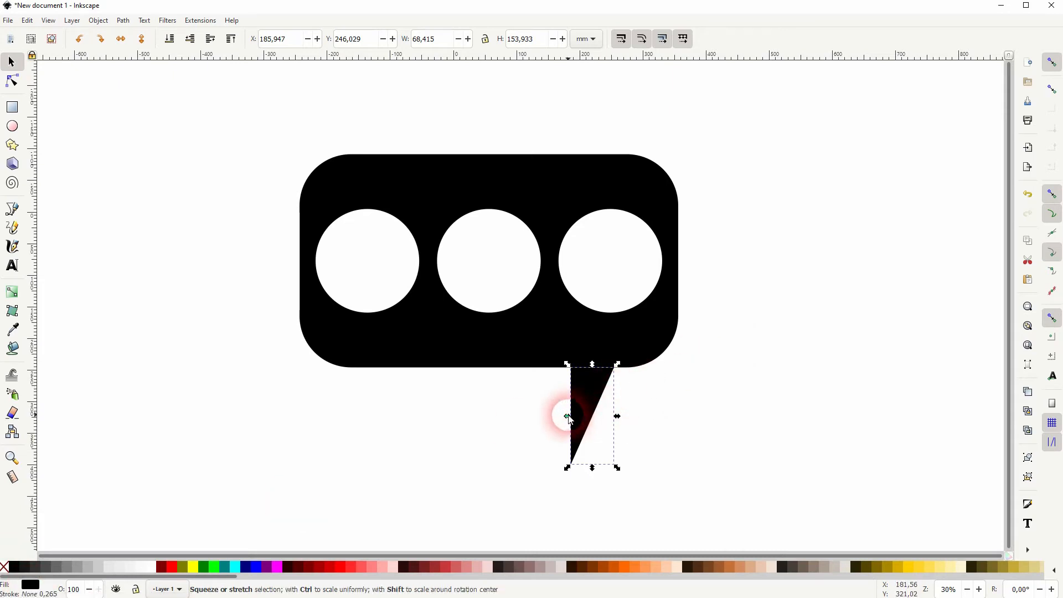
drag(567, 416, 539, 418)
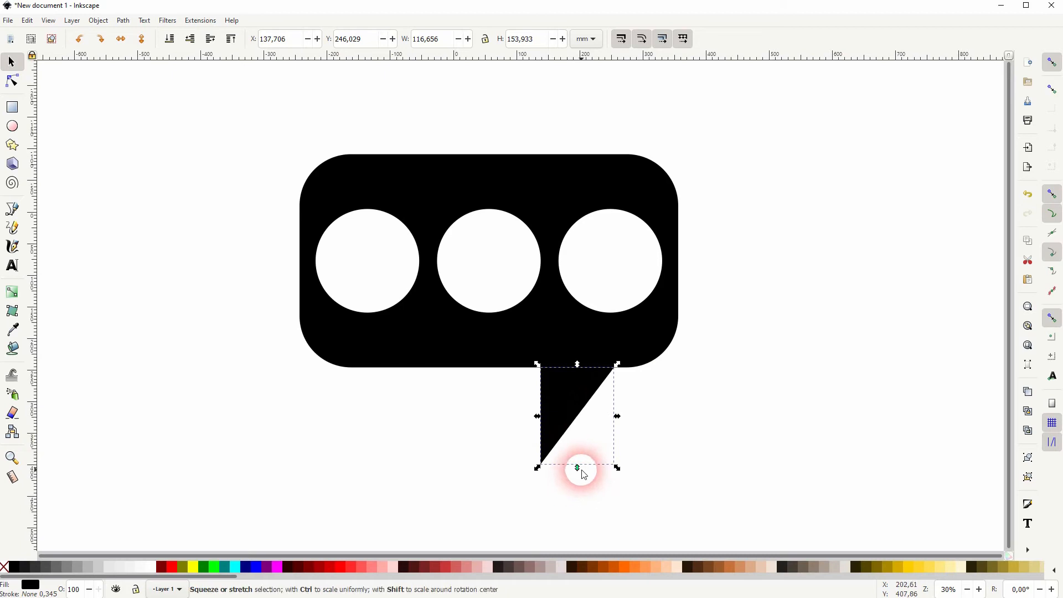
drag(578, 465, 577, 492)
Move the tail so its top overlaps the rounded rectangle's bottom edge, just before the lower-right corner rounding.
drag(573, 390, 590, 377)
click(724, 431)
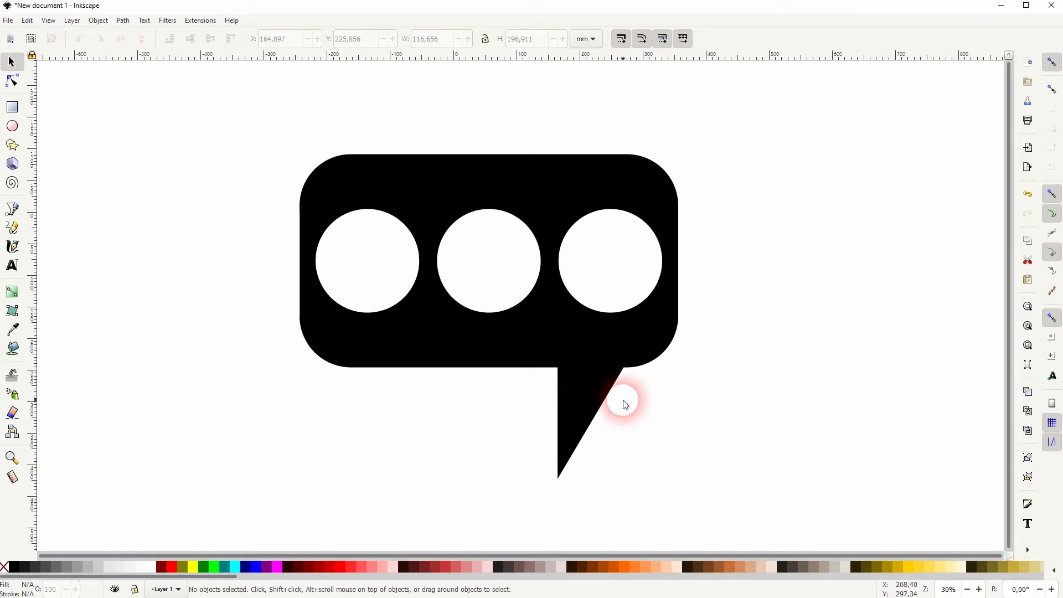
drag(600, 382, 630, 379)
click(772, 425)
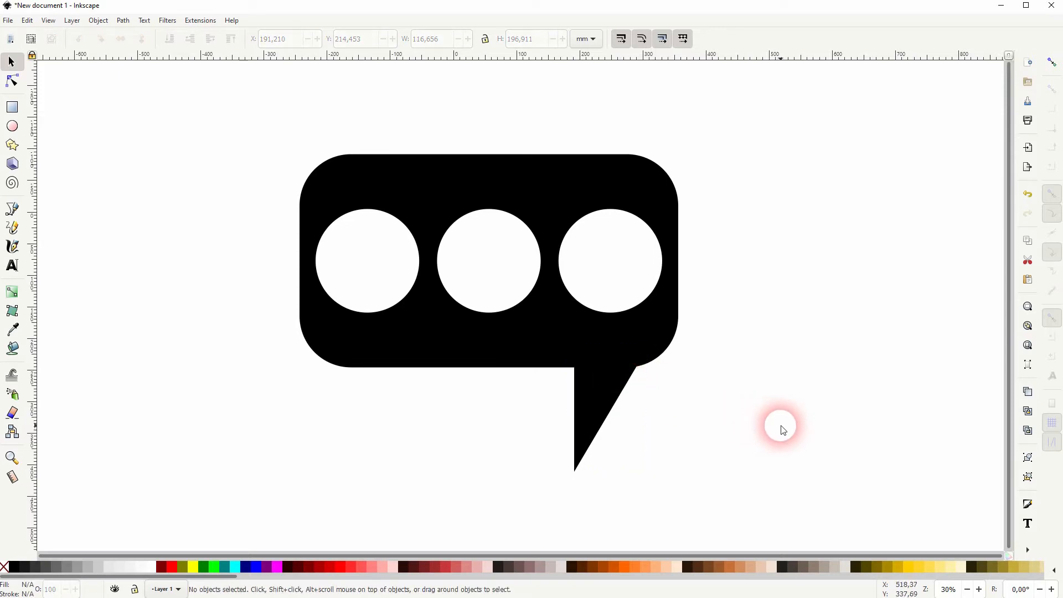
drag(602, 393, 589, 394)
click(756, 413)
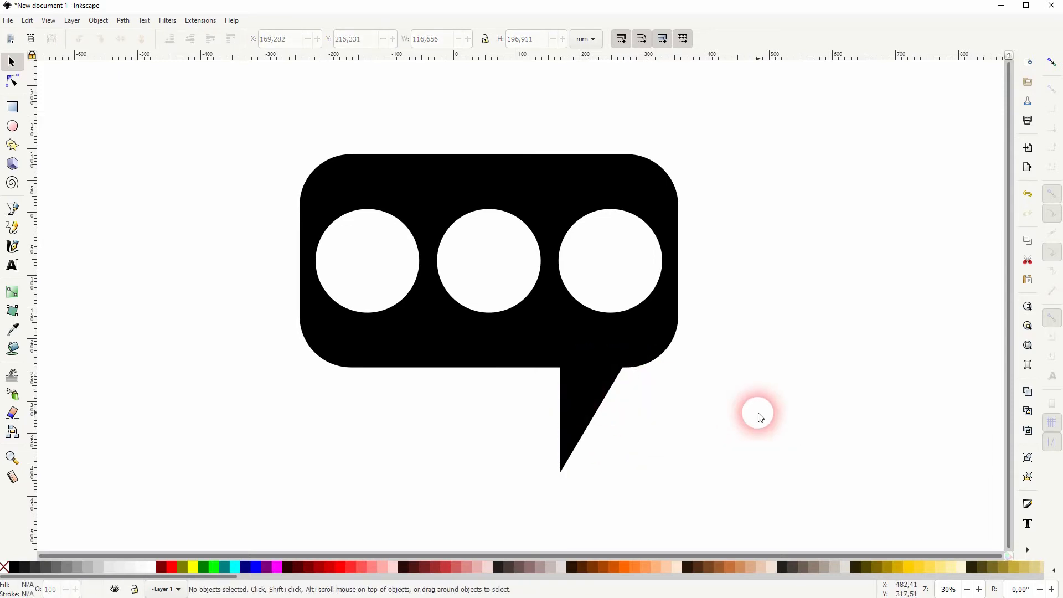
Stretch the tail downward to about 227 mm high.
click(577, 399)
drag(597, 473, 598, 495)
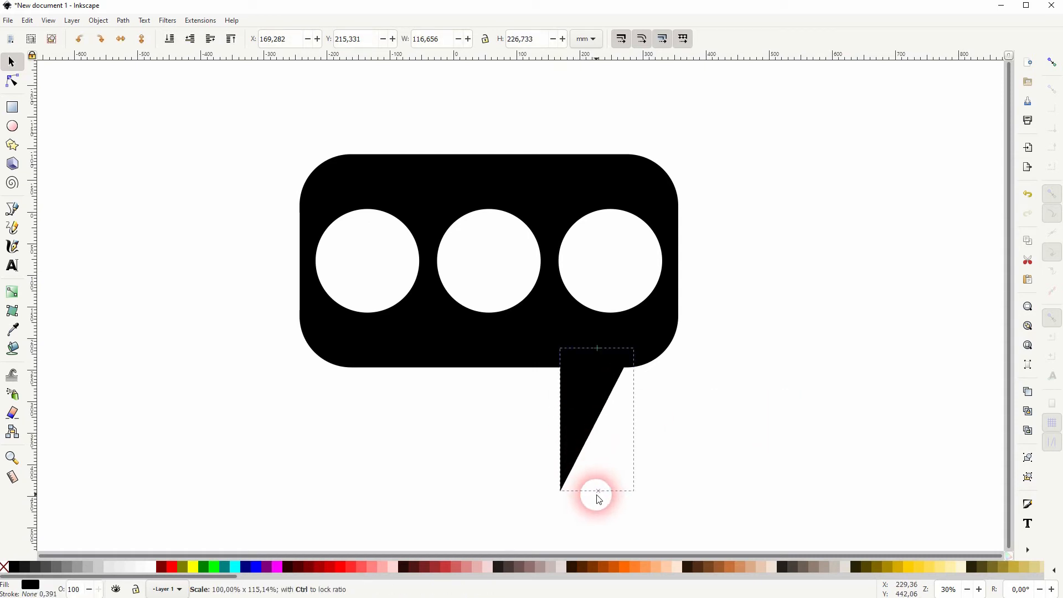
click(757, 450)
Merge the tail and the rounded rectangle into one speech-bubble shape with Union.
click(586, 384)
shift+click(444, 340)
click(123, 21)
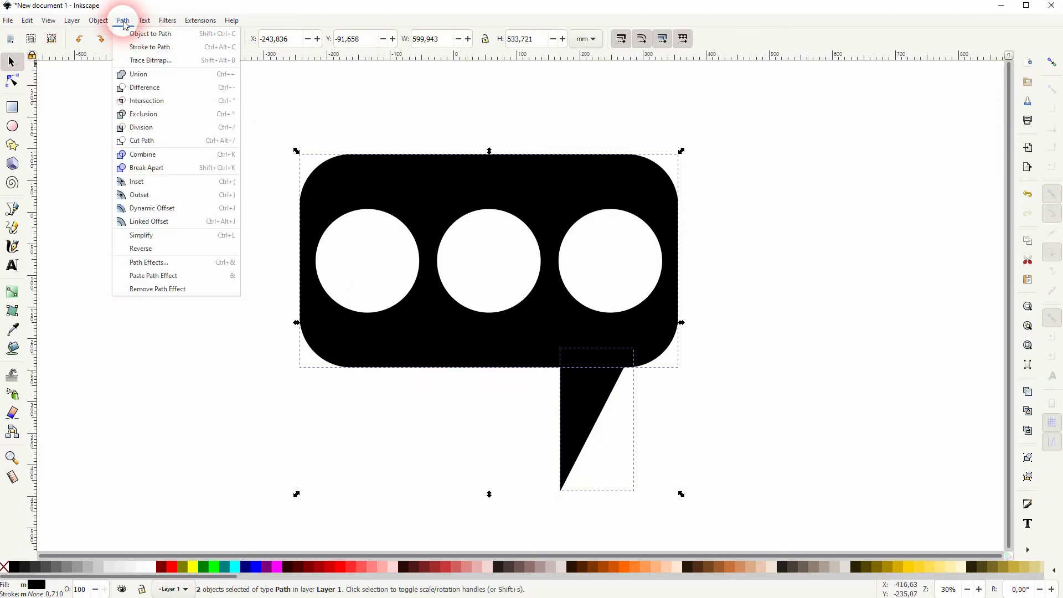
click(160, 75)
click(842, 373)
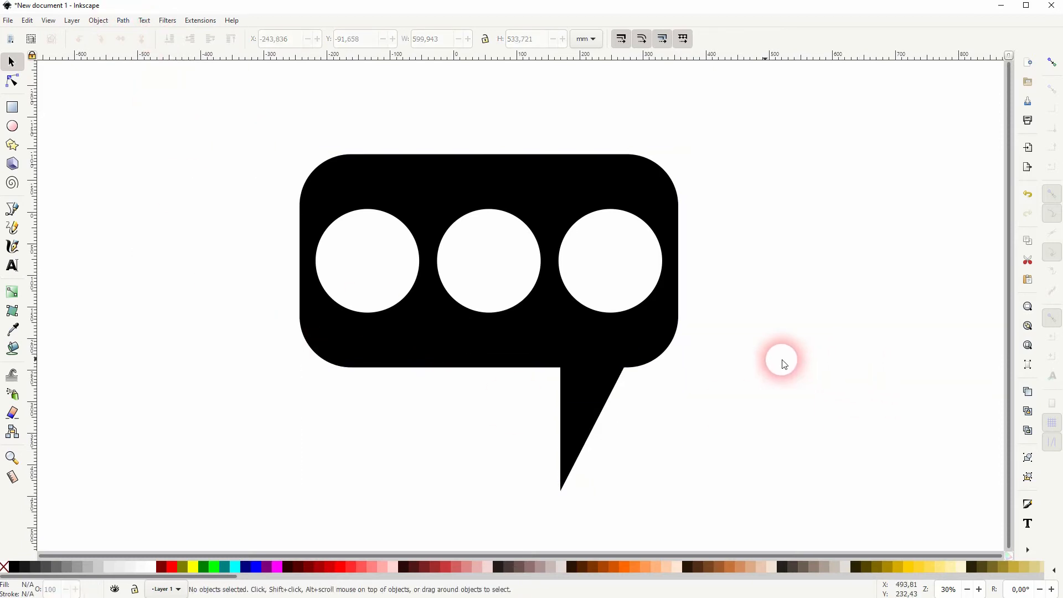
Scale the speech bubble down proportionally about its centre to about 402 mm wide and 357 mm high.
click(665, 303)
drag(680, 319, 622, 320)
click(700, 322)
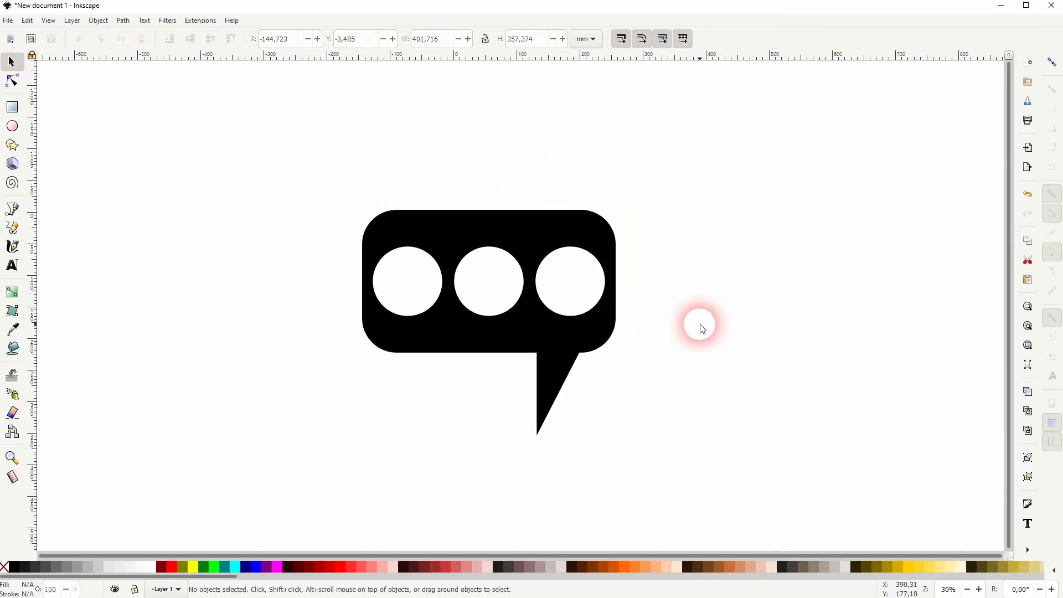
Draw a dark red circle with a radius of about 274 mm centred over the speech bubble.
click(12, 107)
click(18, 127)
click(161, 566)
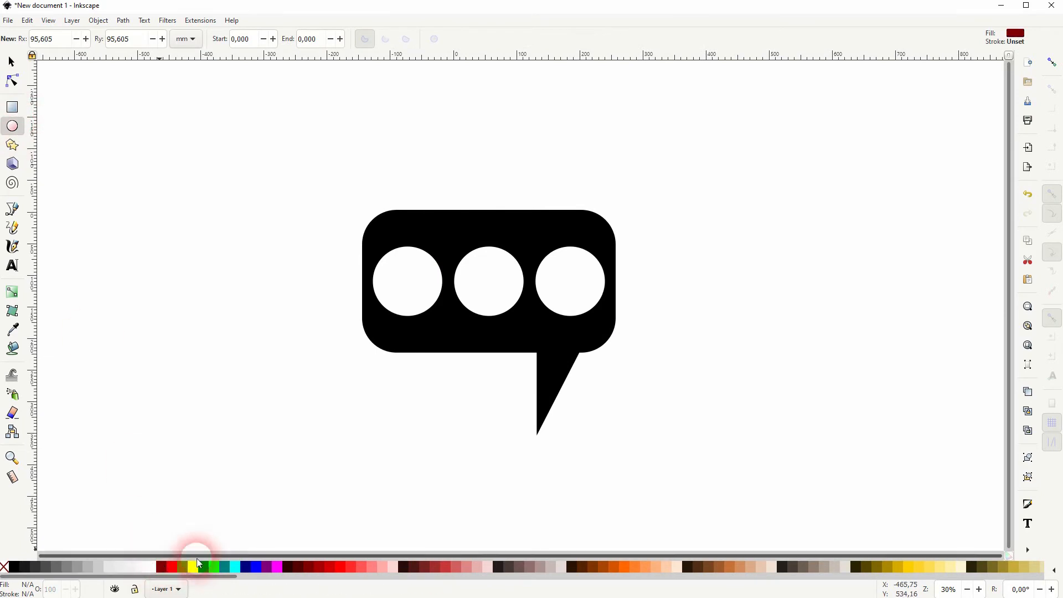
drag(484, 278, 656, 461)
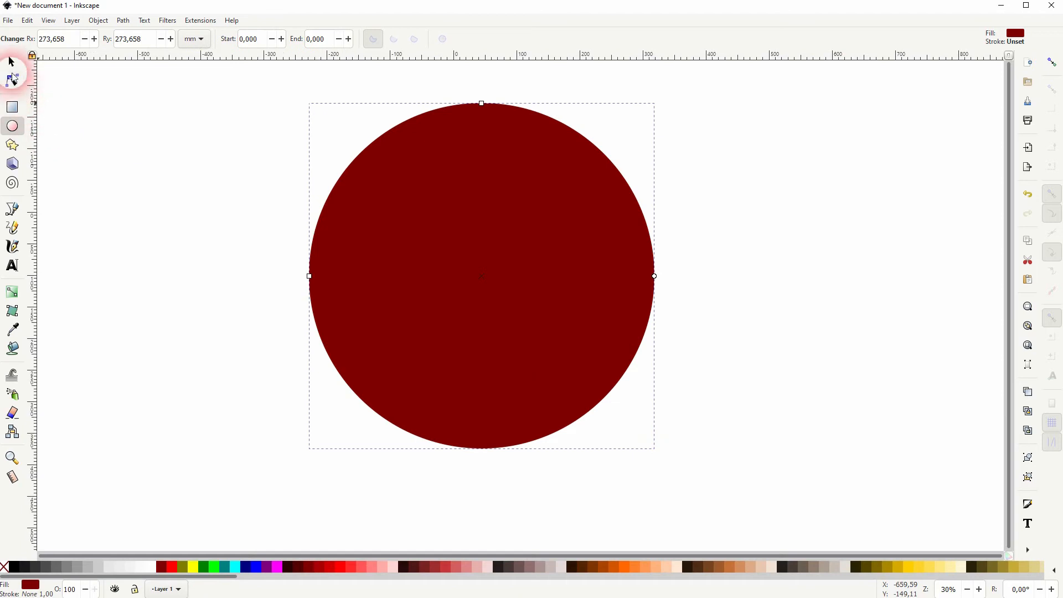
Send the dark red circle to the bottom, behind the speech bubble.
click(11, 61)
click(187, 38)
click(169, 39)
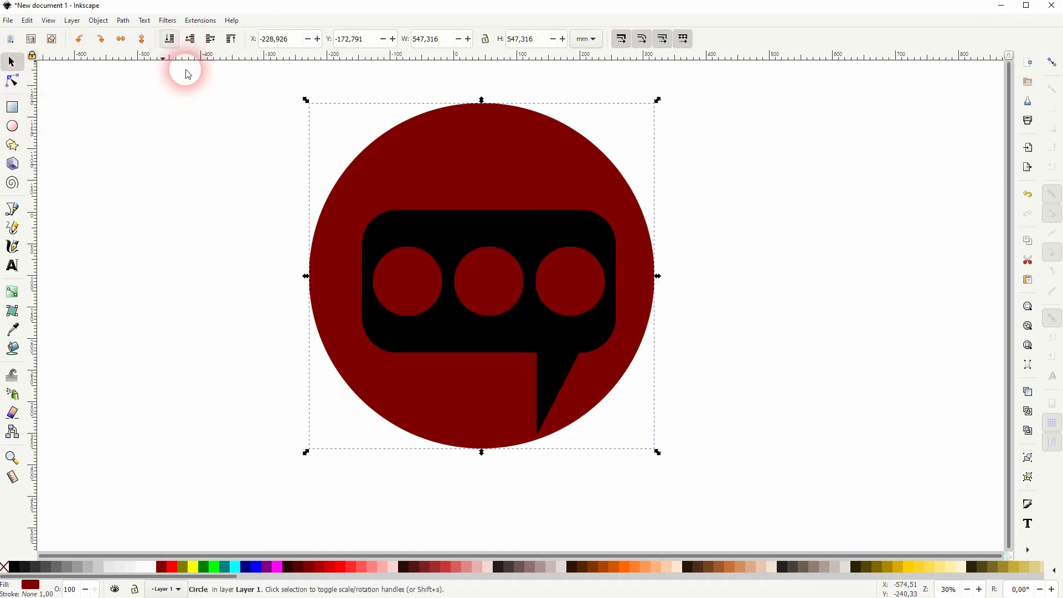
click(724, 330)
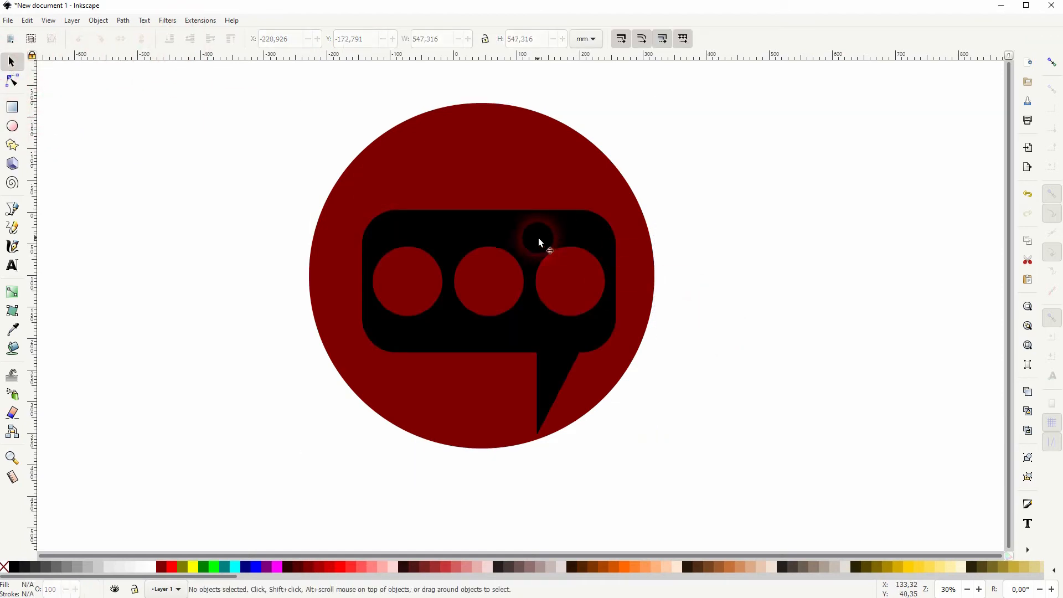
Move the speech bubble slightly up and left within the circle, and shrink the circle to about 523 mm in diameter.
drag(506, 226, 497, 170)
click(497, 170)
drag(662, 278, 649, 280)
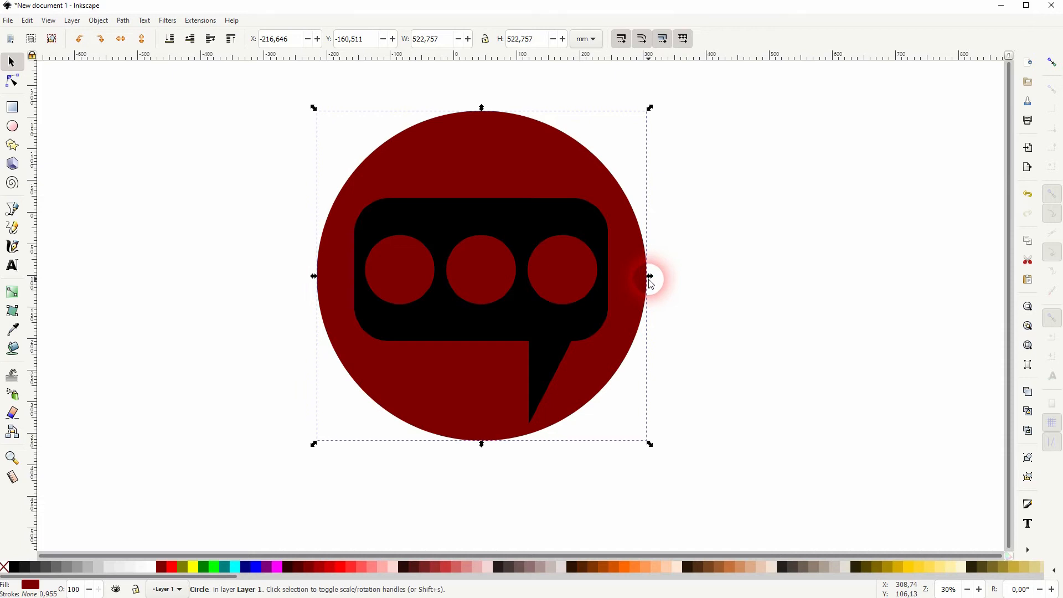
Align the centres of the circle and the speech bubble with Align and Distribute.
drag(237, 494, 773, 81)
click(98, 20)
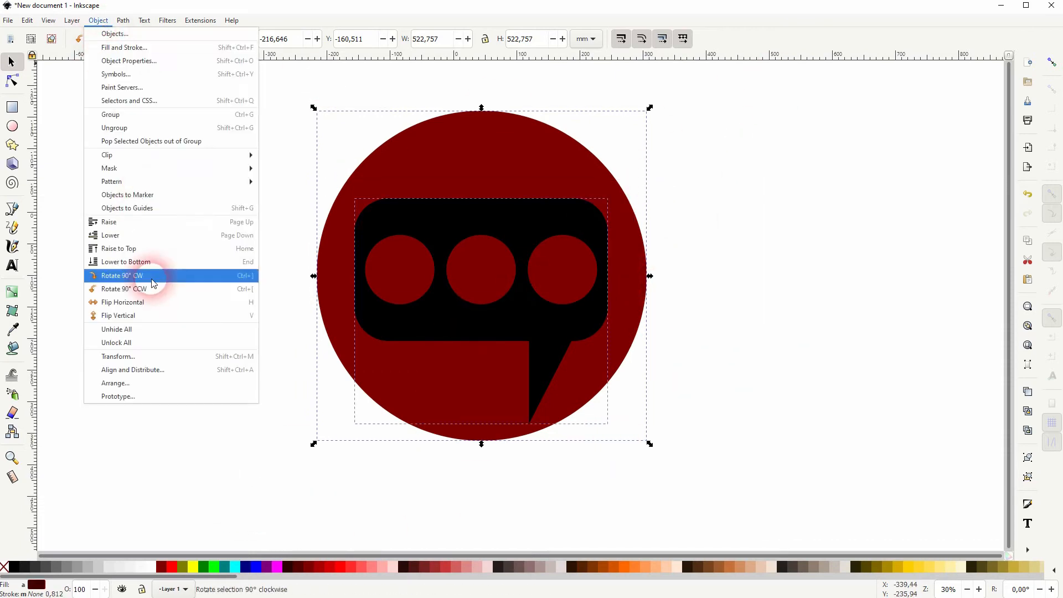
click(178, 373)
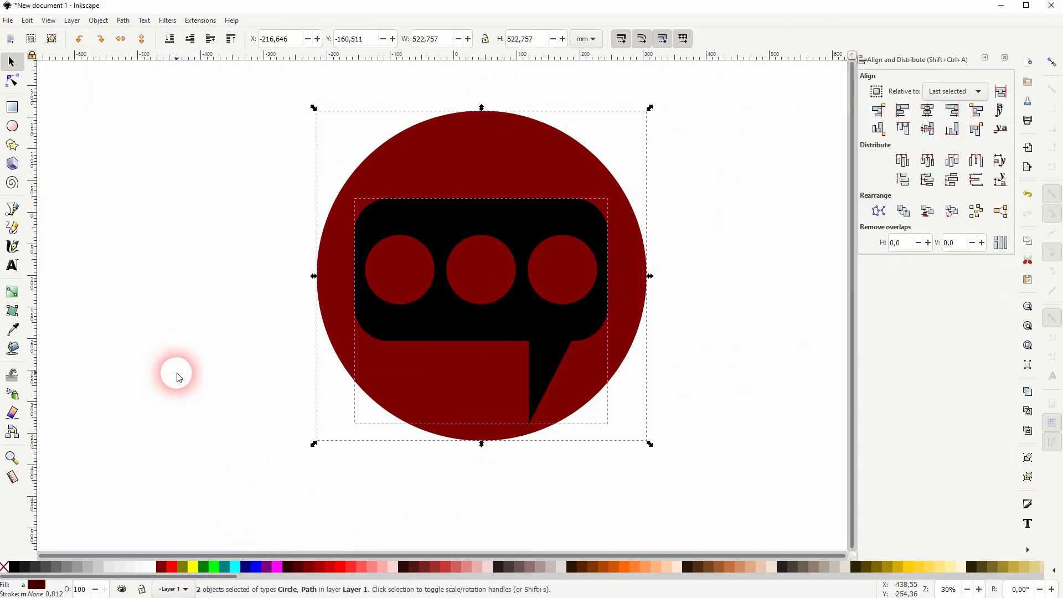
click(928, 130)
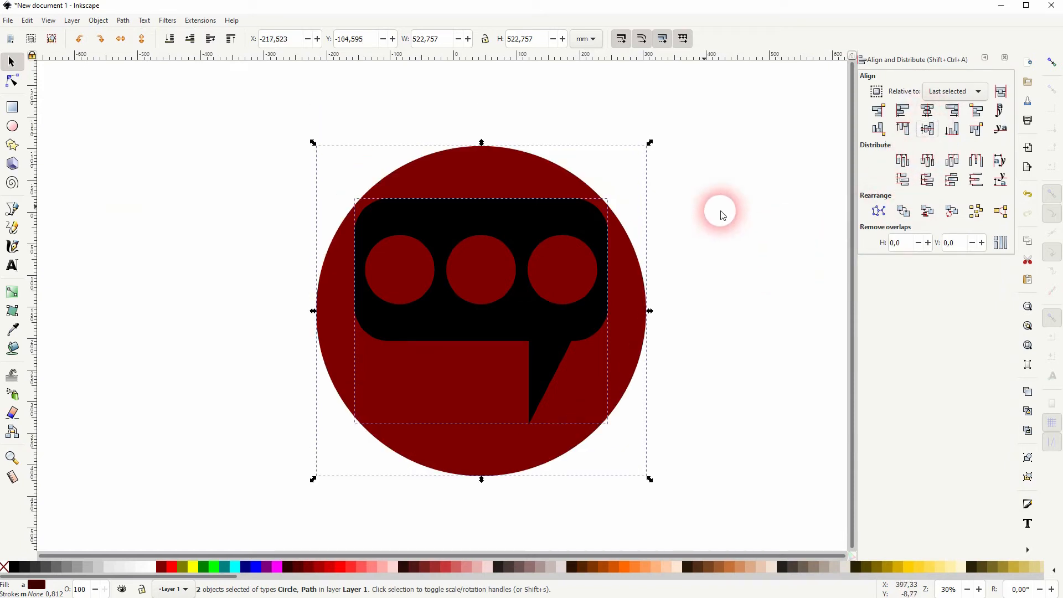
click(759, 290)
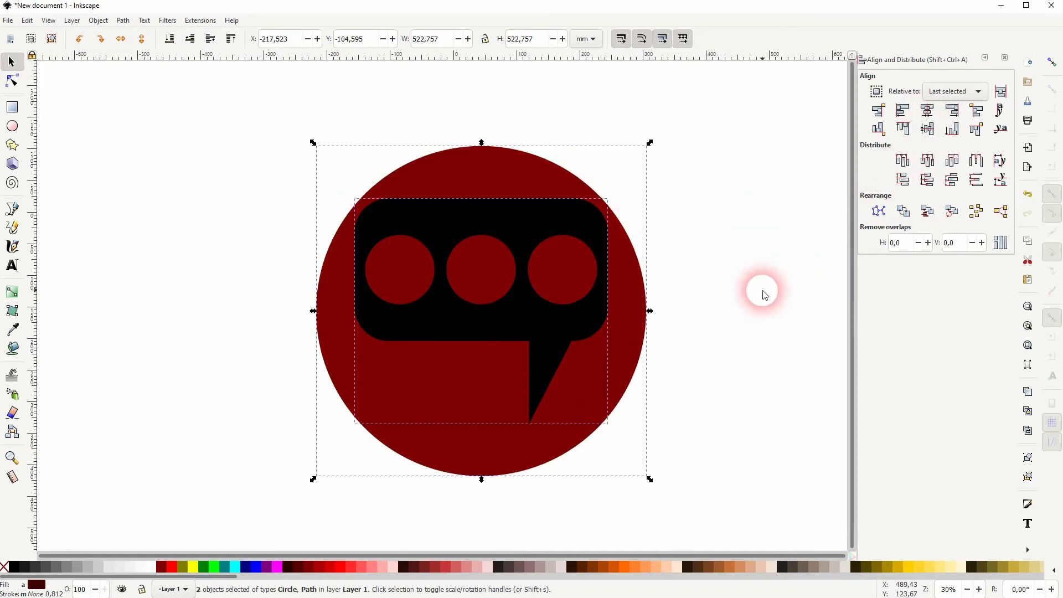
Nudge the speech bubble straight down inside the circle to a Y position of about 29 mm.
click(544, 371)
key(Down)
key(Down)
key(Down)
key(Down)
key(Down)
key(Down)
key(Down)
key(Down)
key(Down)
key(Down)
key(Down)
key(Down)
key(Down)
key(Down)
key(Down)
key(Down)
key(Down)
key(Down)
key(Down)
key(Down)
key(Down)
key(Down)
key(Down)
key(Down)
key(Down)
key(Down)
key(Down)
key(Down)
key(Down)
key(Down)
key(Down)
key(Down)
key(Down)
key(Down)
key(Down)
key(Down)
key(Down)
key(Down)
key(Down)
key(Down)
key(Down)
key(Down)
key(Down)
key(Down)
key(Down)
key(Down)
key(Down)
key(Down)
key(Down)
key(Down)
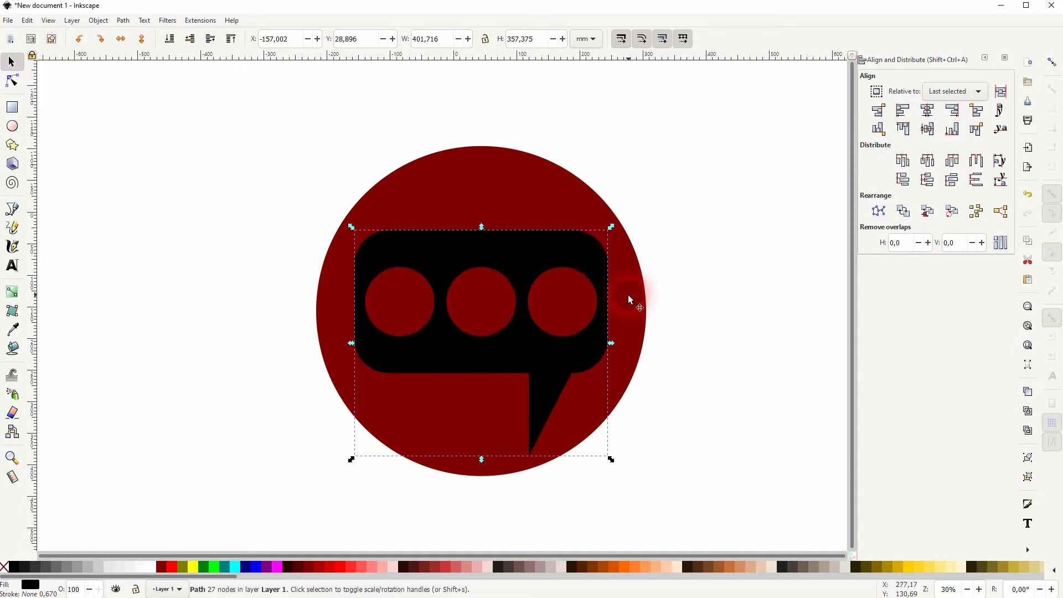
Shrink the dark red circle about its centre to about 507 mm in diameter.
click(635, 295)
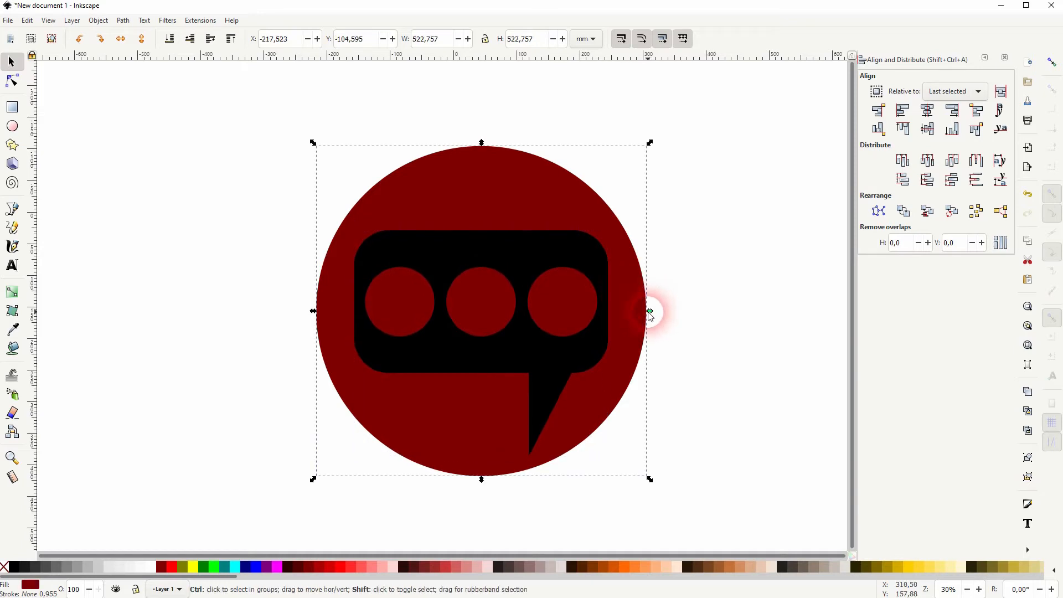
drag(650, 311, 646, 317)
click(644, 364)
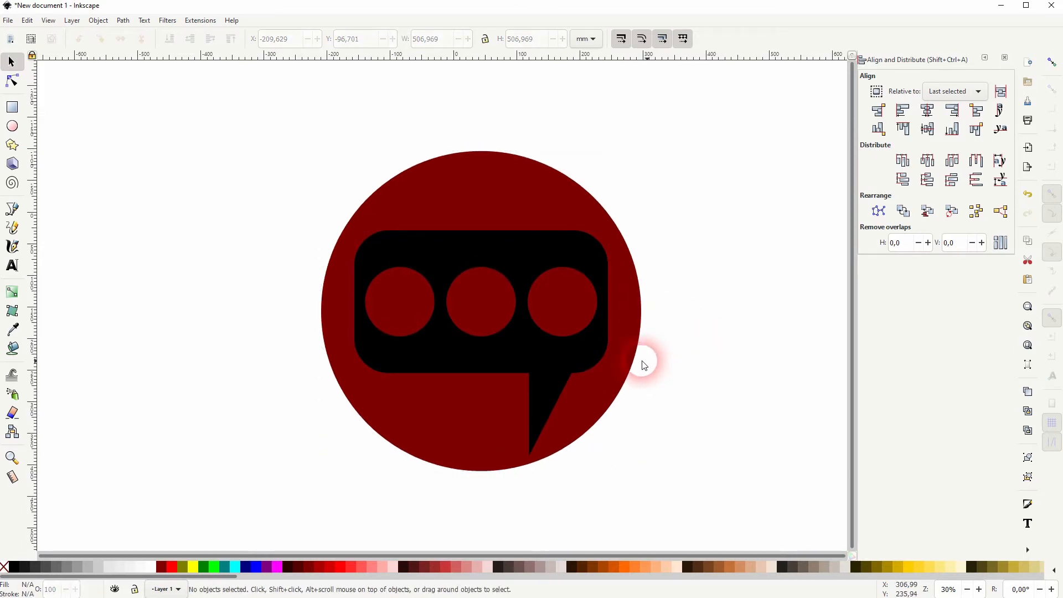
Nudge the speech bubble slightly up to a Y position of about 25 mm and close the alignment settings.
click(591, 339)
key(Up)
click(686, 392)
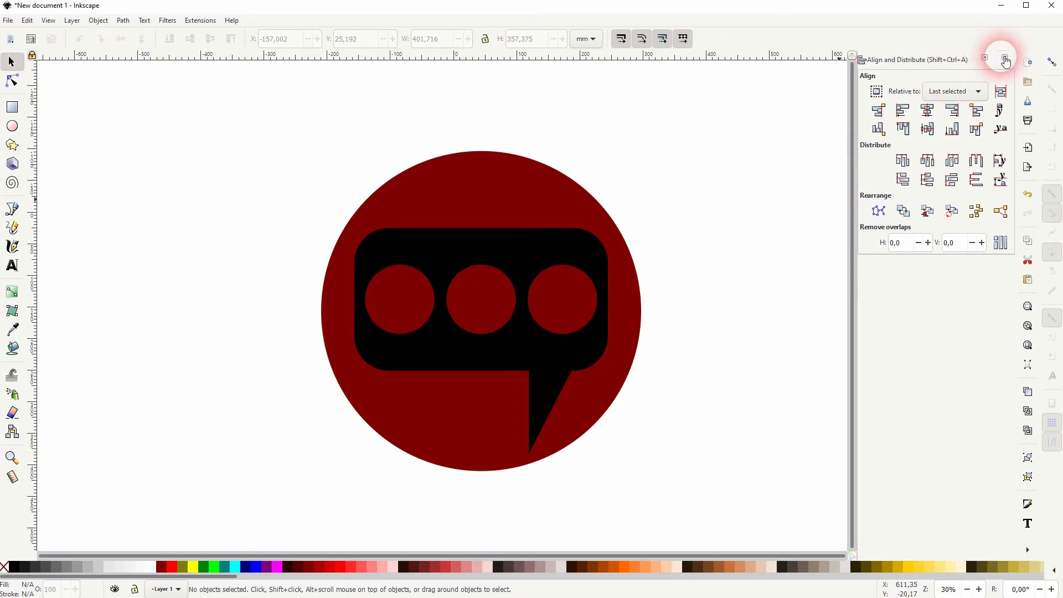
click(1003, 58)
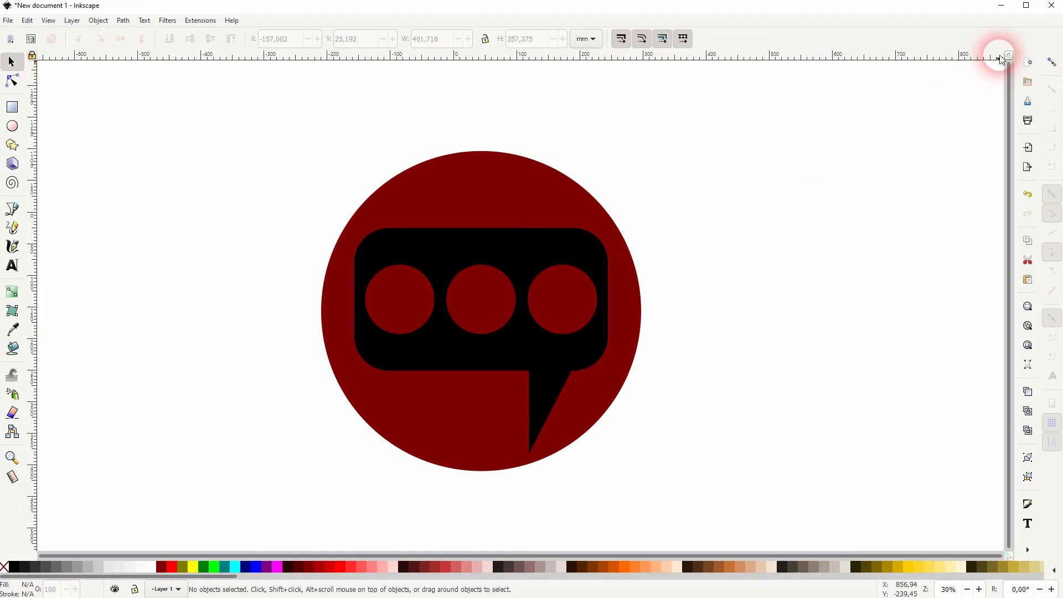
With snapping enabled, place two parallel diagonal guides through the bubble's upper-right and lower-left rounded corners.
drag(1002, 59, 719, 193)
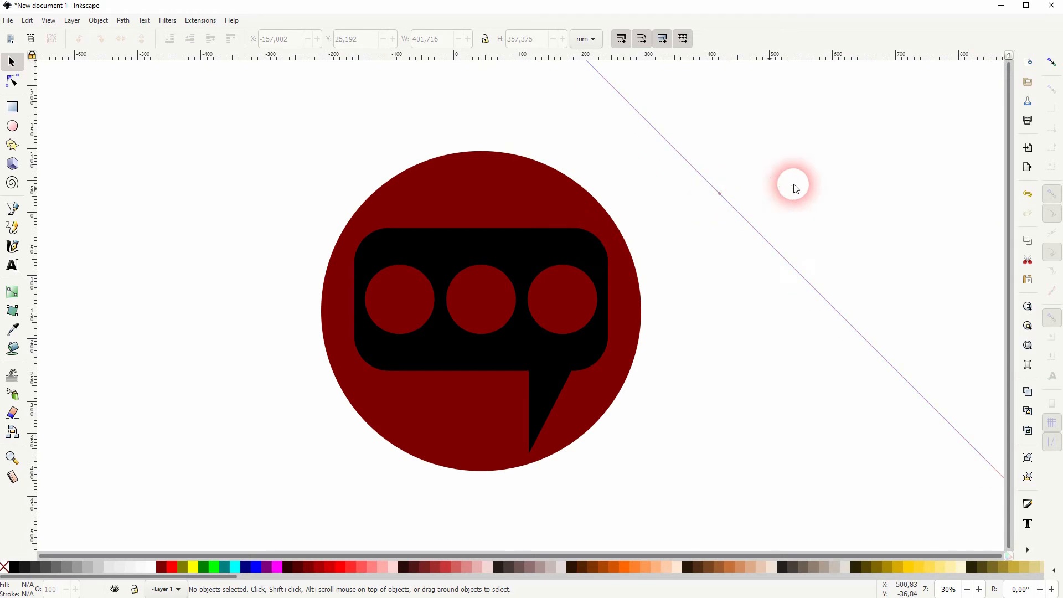
click(1051, 63)
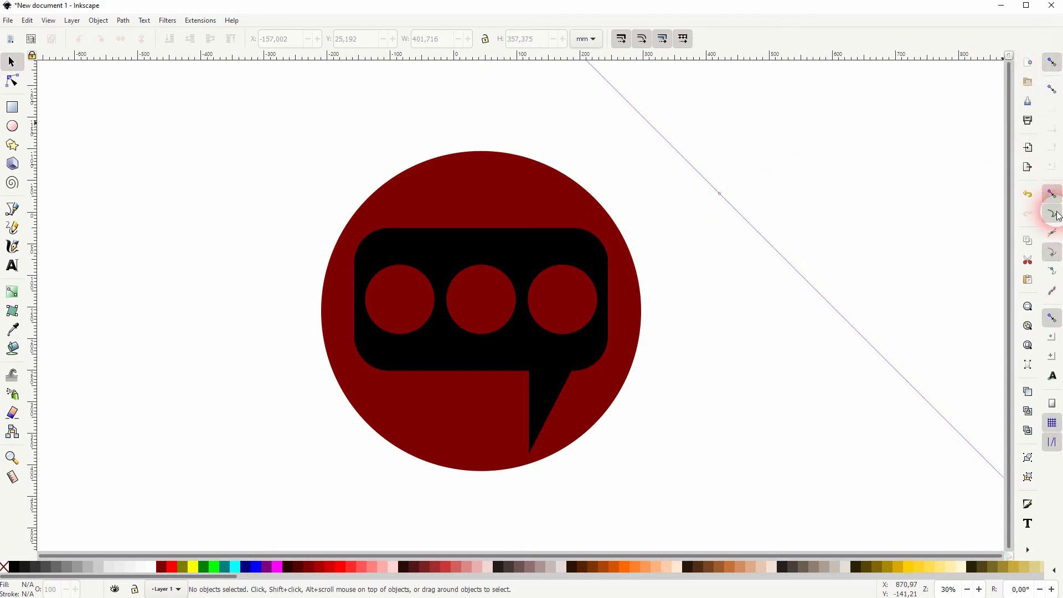
drag(720, 193, 602, 241)
drag(997, 56, 366, 372)
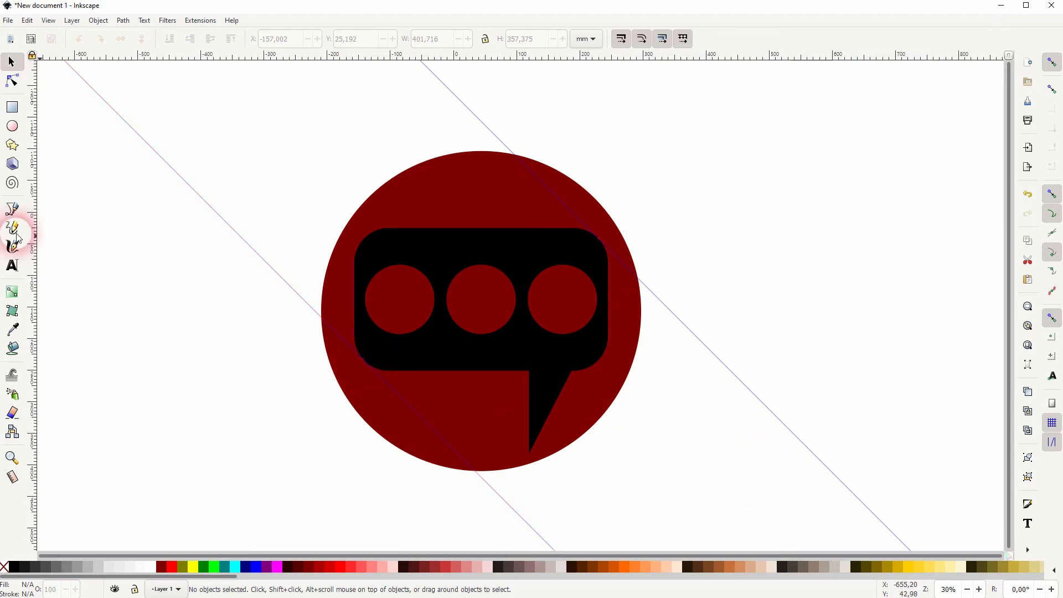
Try a closed four-sided path between the two diagonal guides with a red fill, and undo it.
click(12, 209)
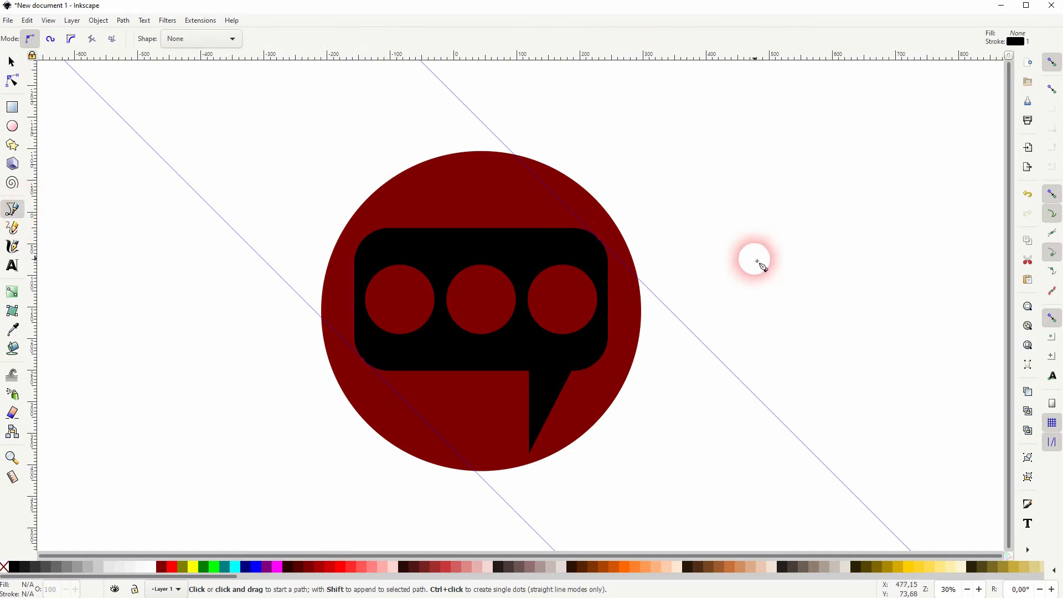
click(599, 240)
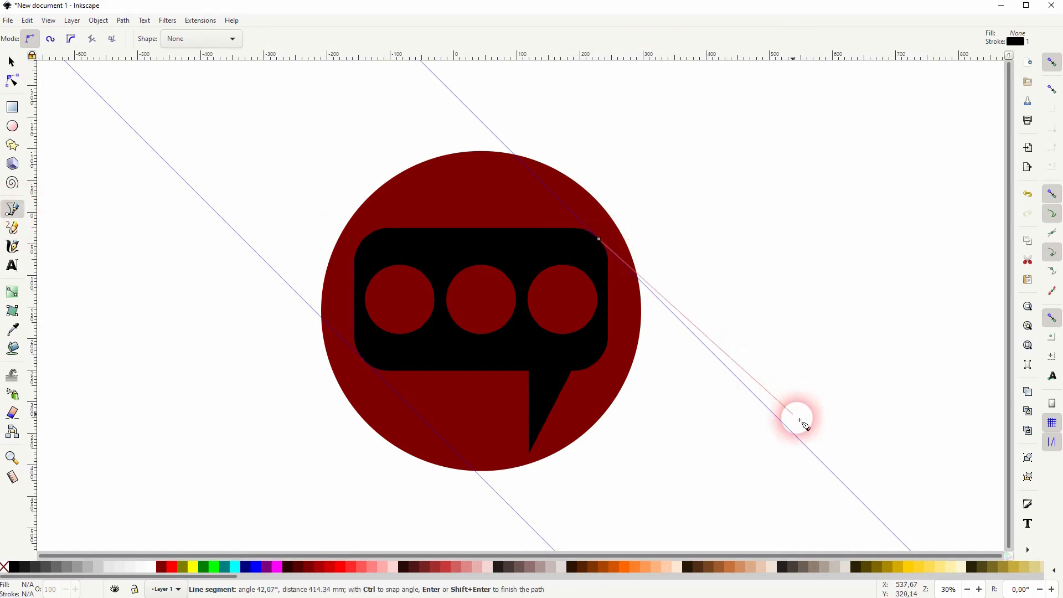
click(834, 476)
click(552, 548)
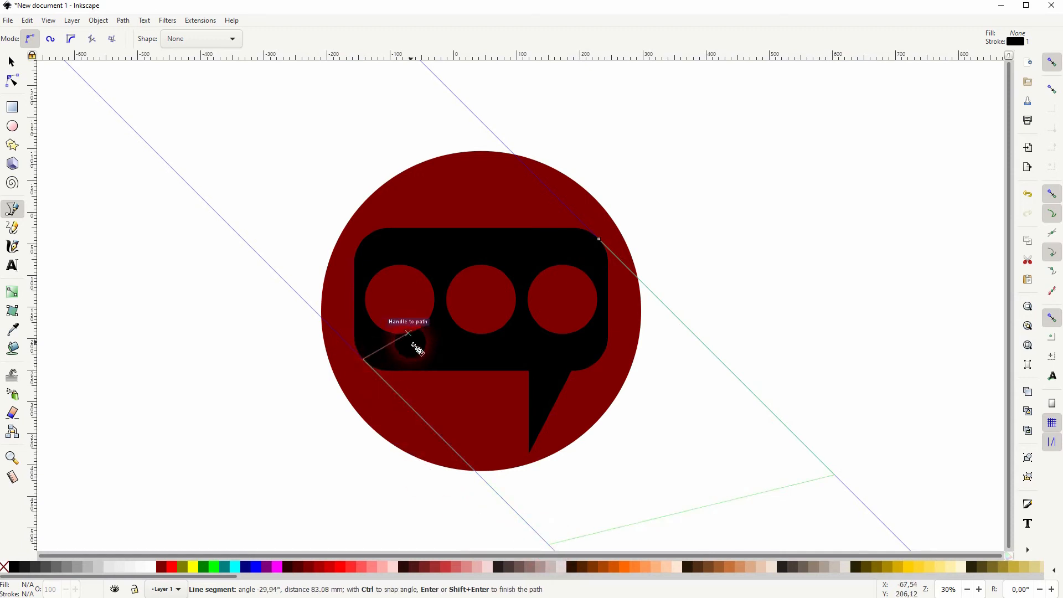
click(364, 361)
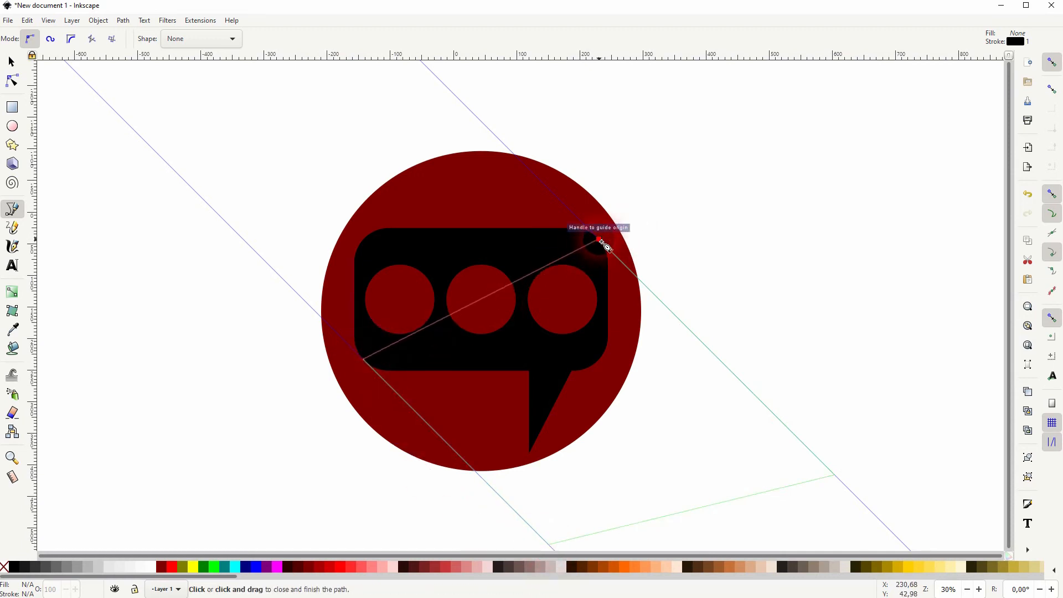
click(603, 242)
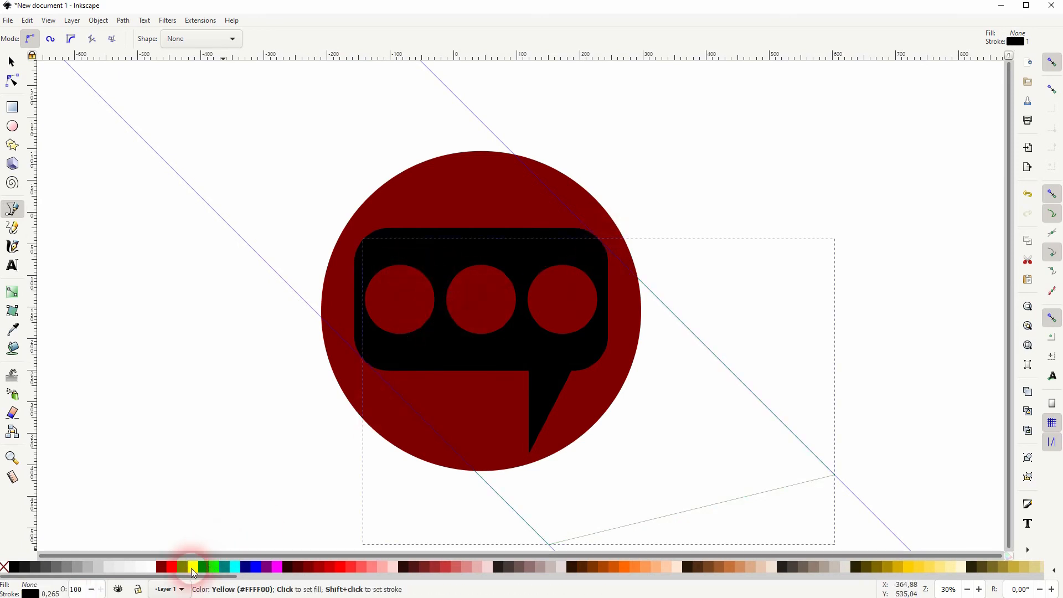
click(169, 565)
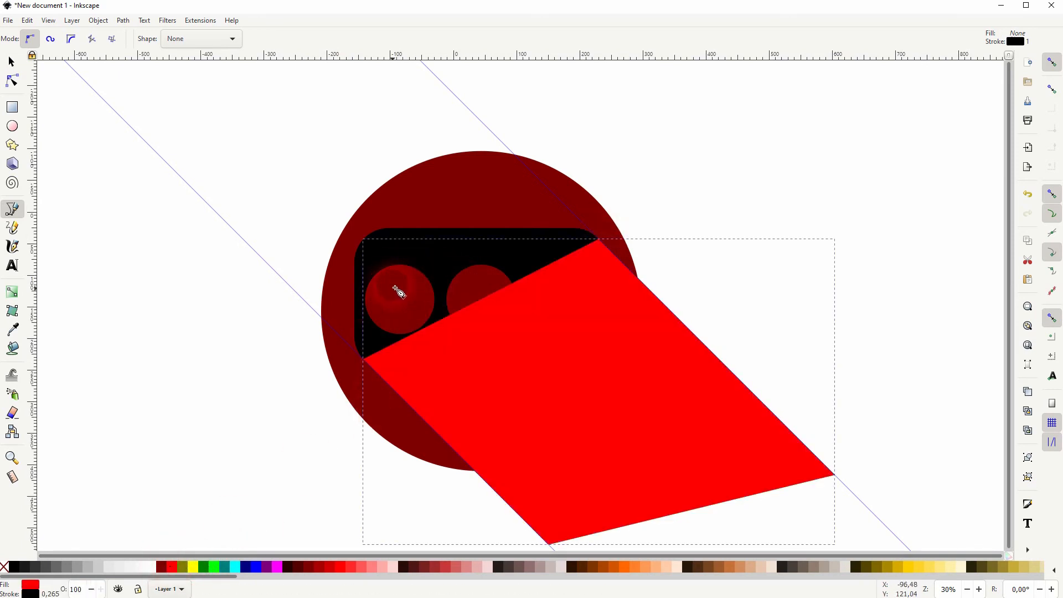
key(ctrl+z)
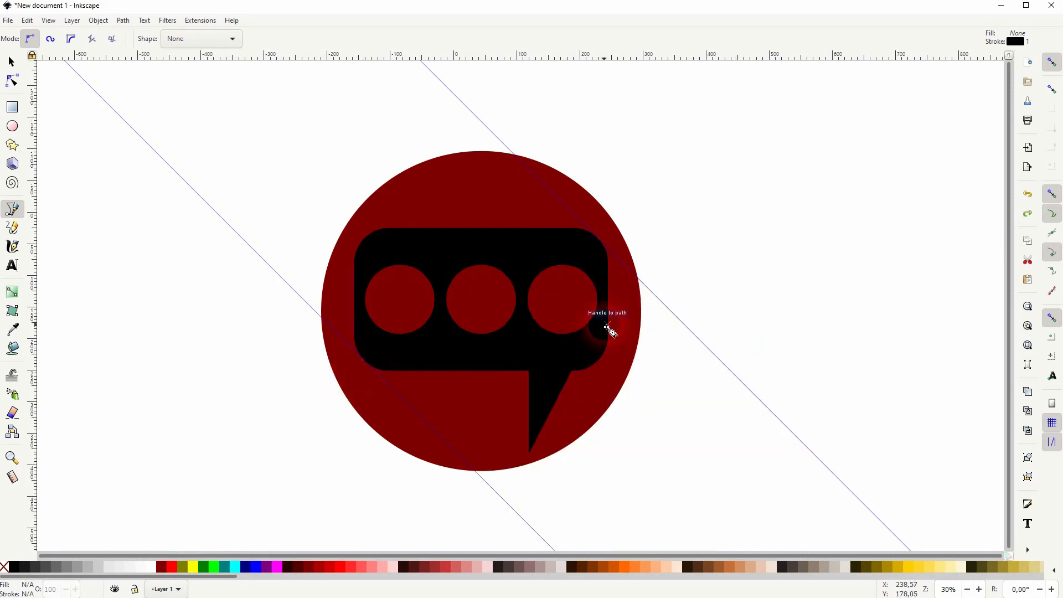
Draw a closed seven-node path from the bubble's lower-left corner across its inside to the upper-right corner, then down and back along both diagonal guides.
click(363, 360)
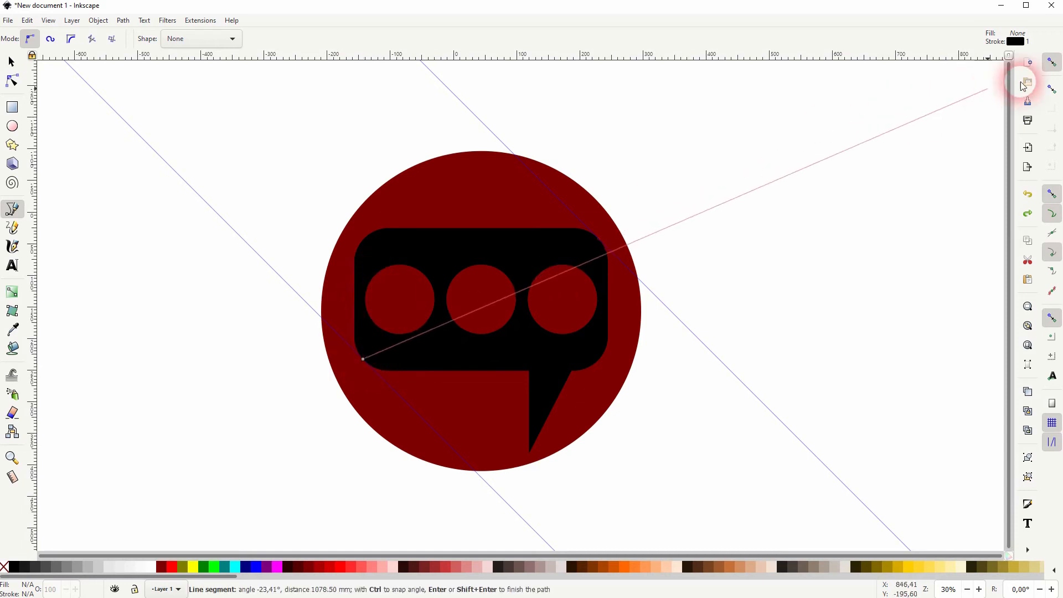
click(1052, 62)
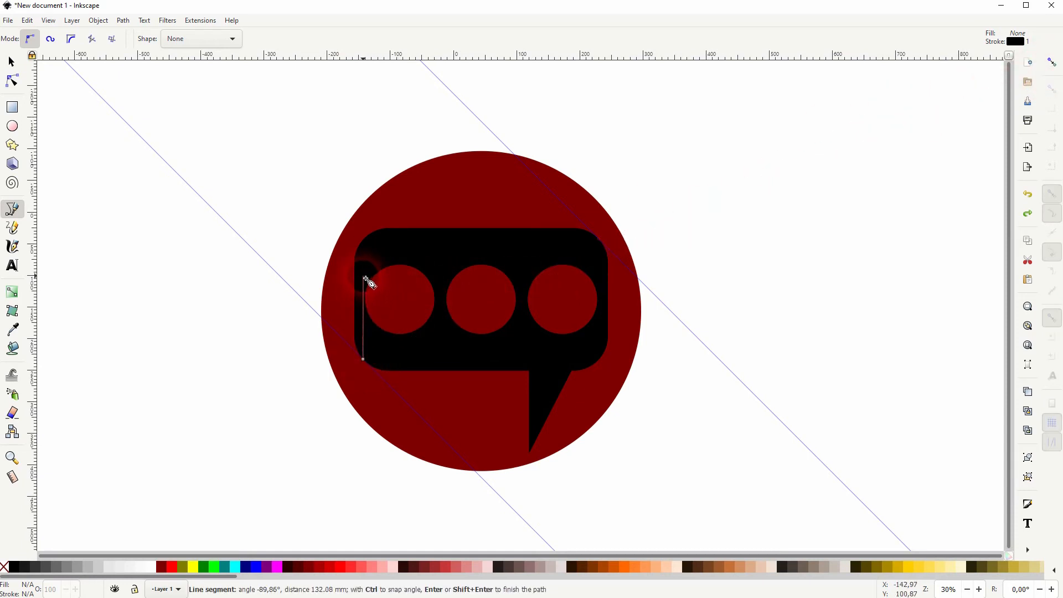
click(364, 256)
click(455, 249)
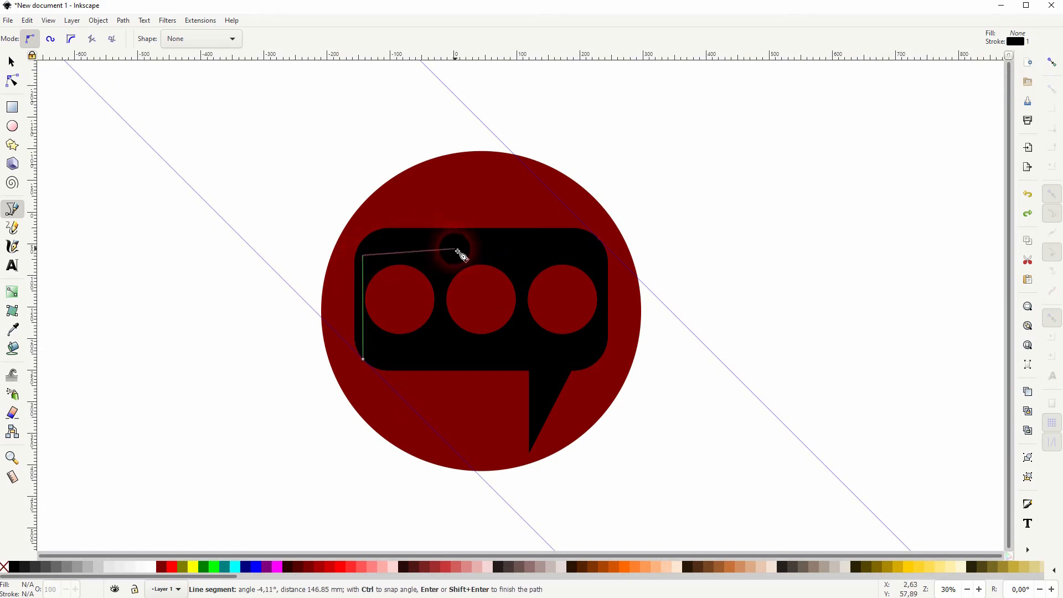
click(566, 248)
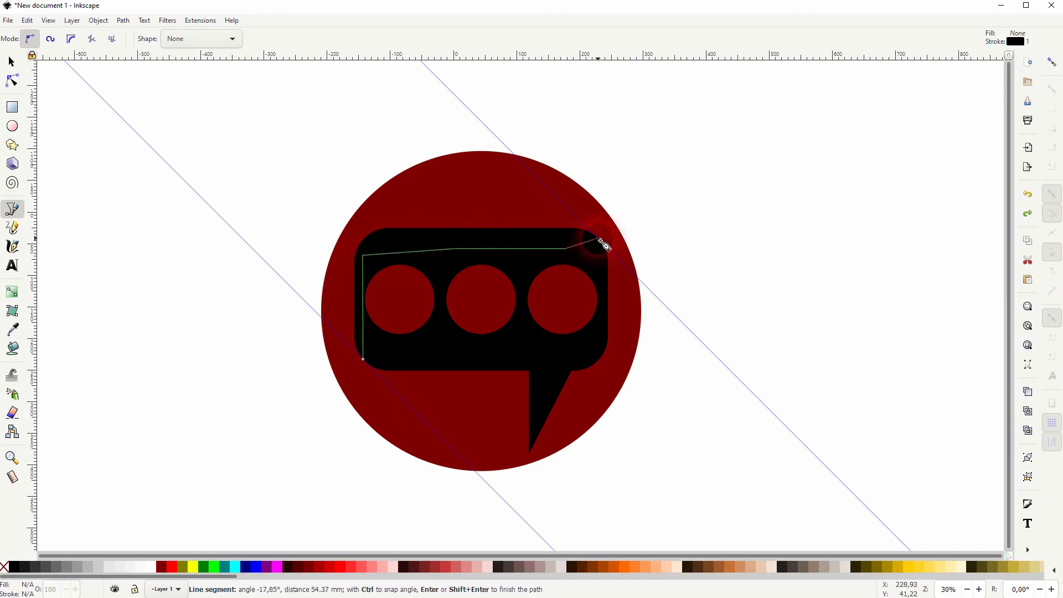
click(1052, 62)
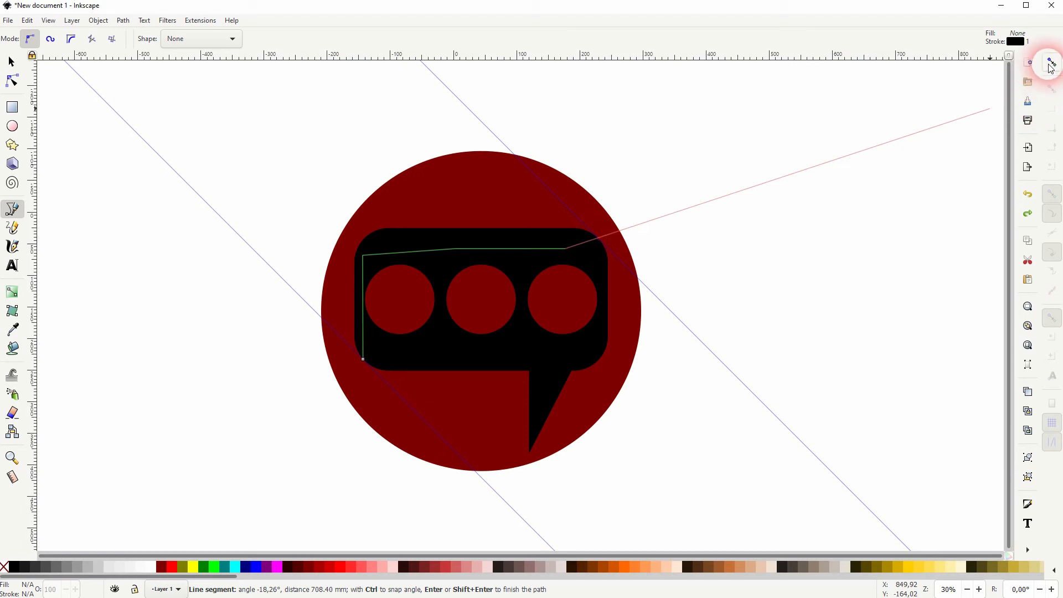
click(604, 241)
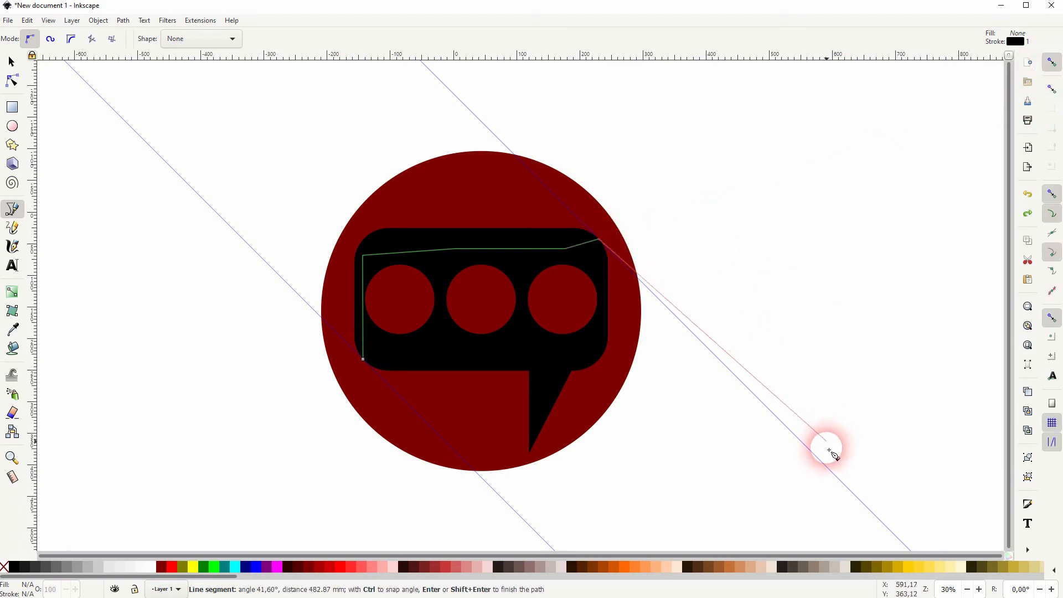
click(832, 474)
click(551, 545)
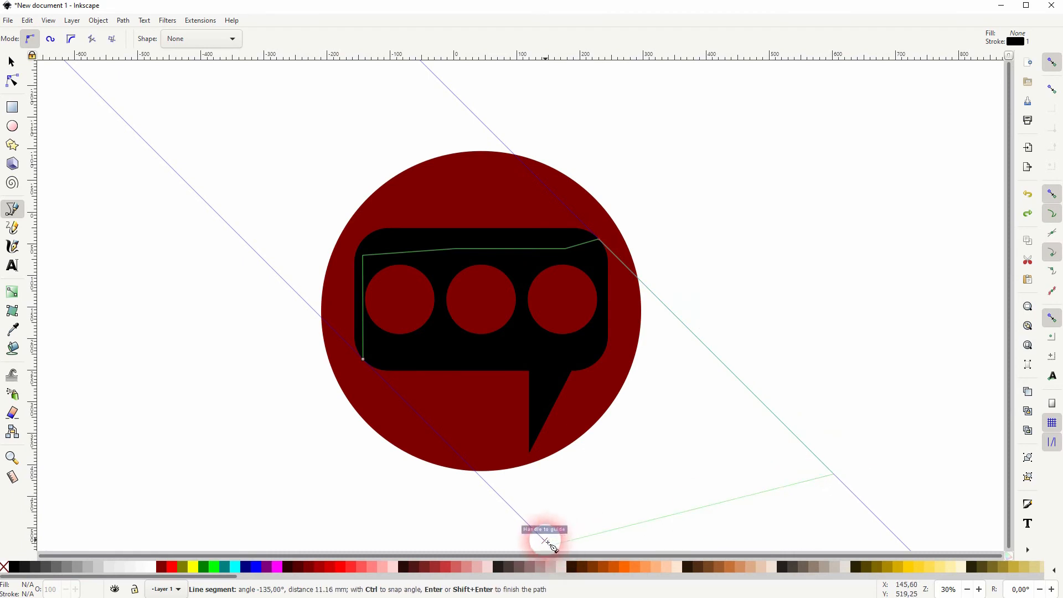
click(363, 358)
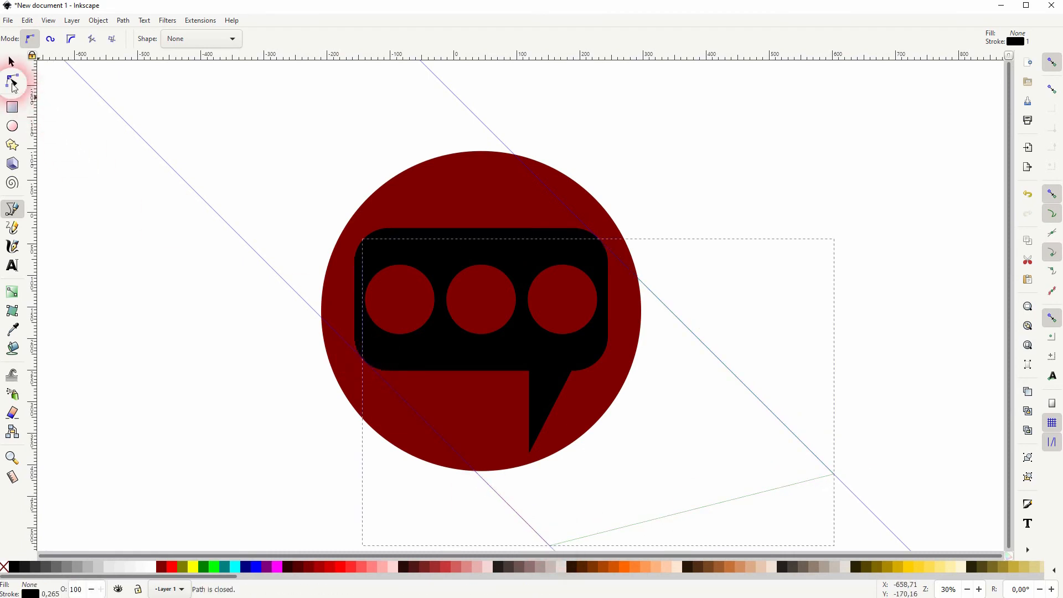
Fill the new path with bright red and lower it beneath the speech bubble.
click(11, 60)
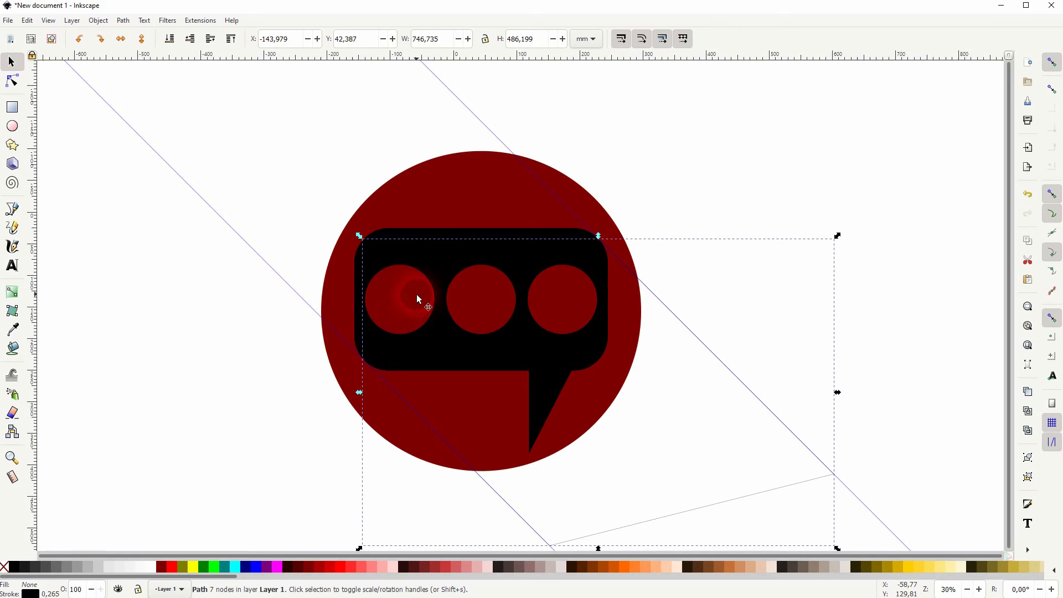
click(173, 567)
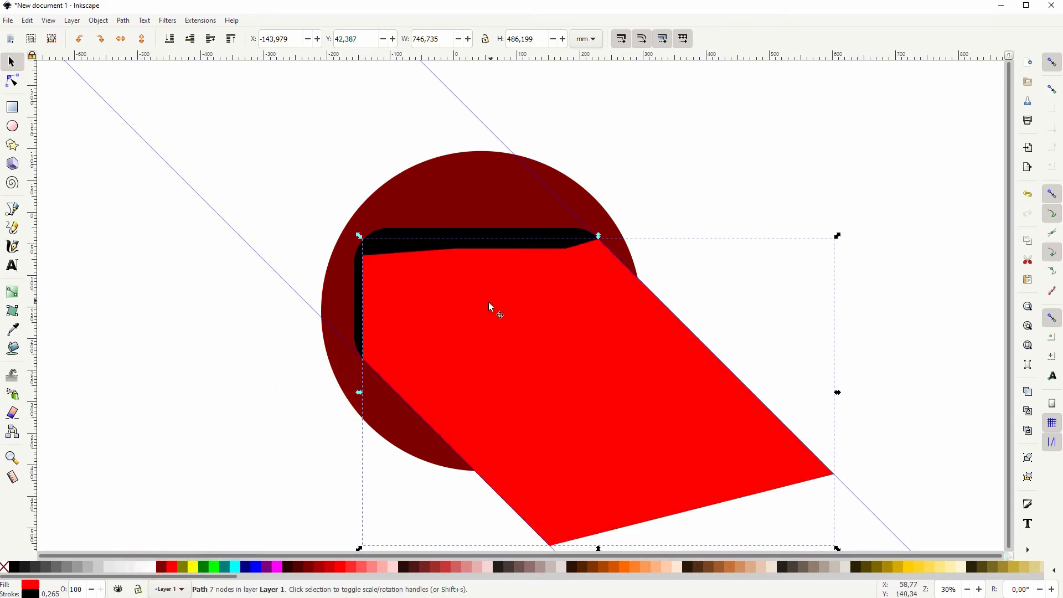
click(170, 38)
click(210, 39)
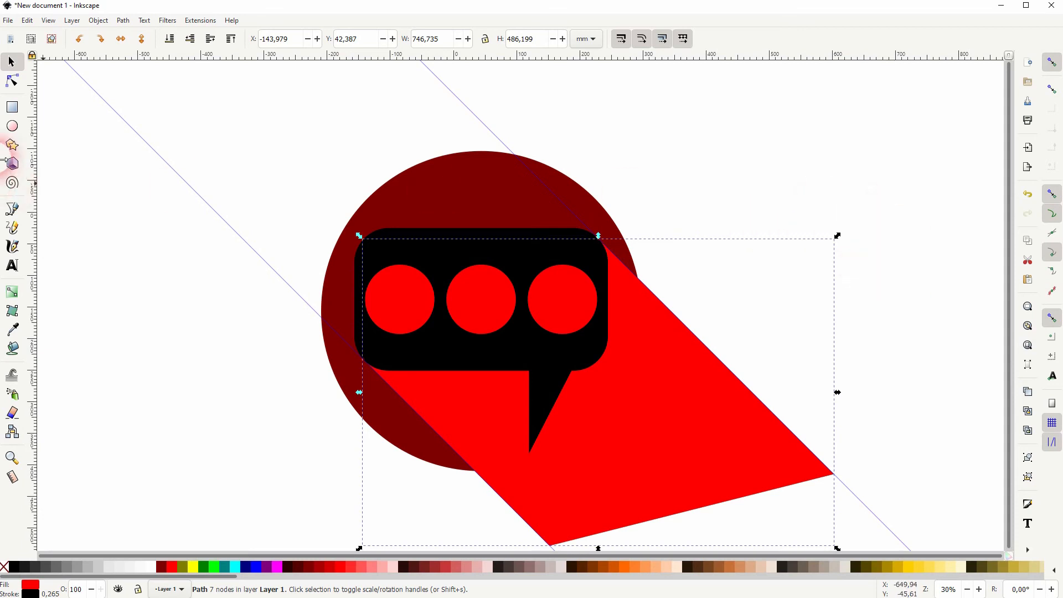
Duplicate the dark red circle and move the copy clear of the icon to its left.
click(88, 166)
click(438, 181)
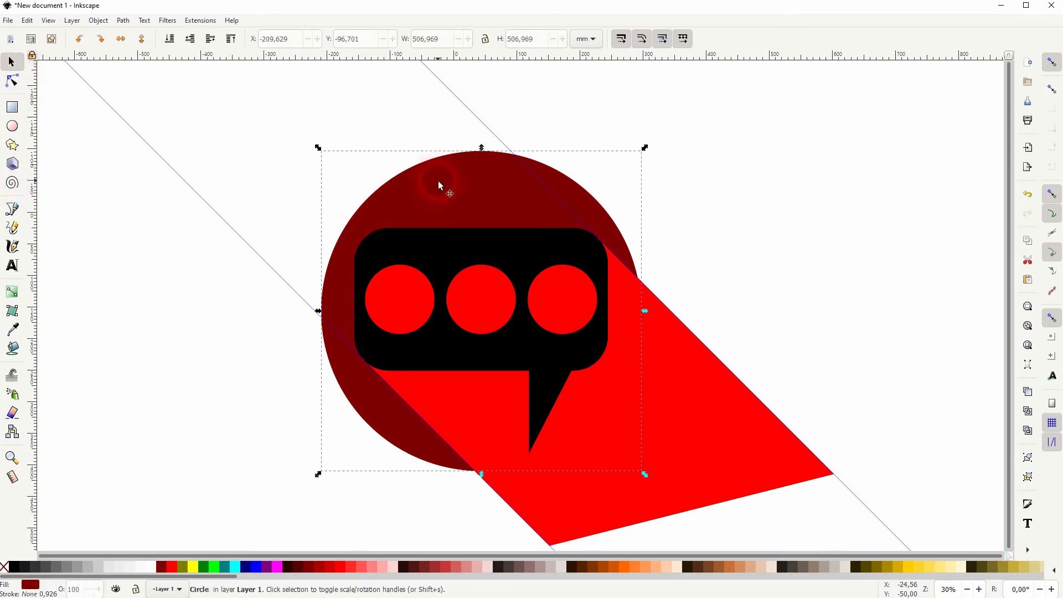
key(Home)
drag(480, 211, 135, 216)
Divide the original circle with the red diagonal shape using the Division path operation.
click(595, 413)
shift+click(474, 185)
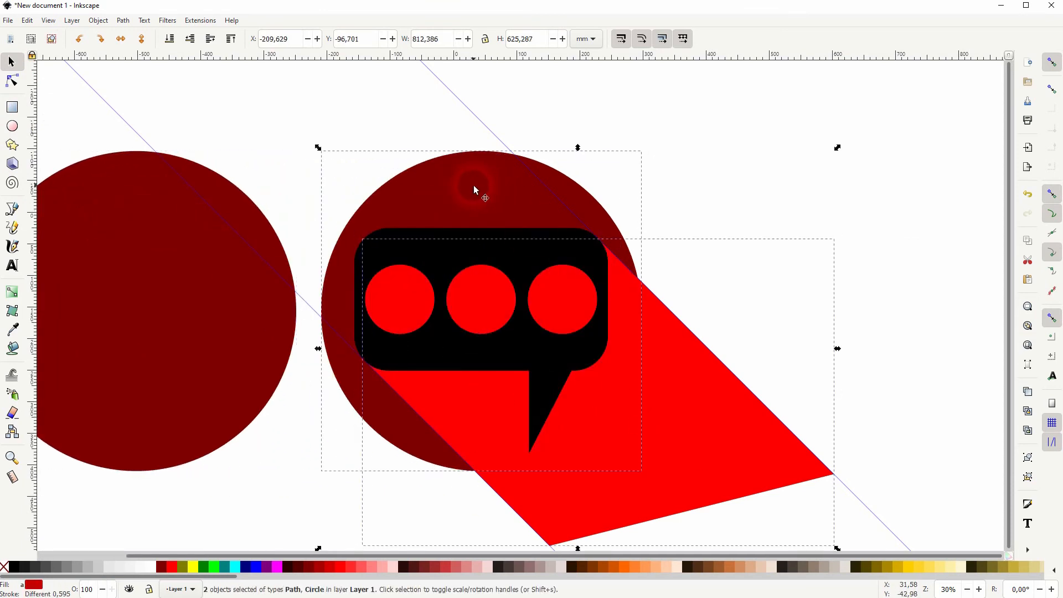
click(123, 20)
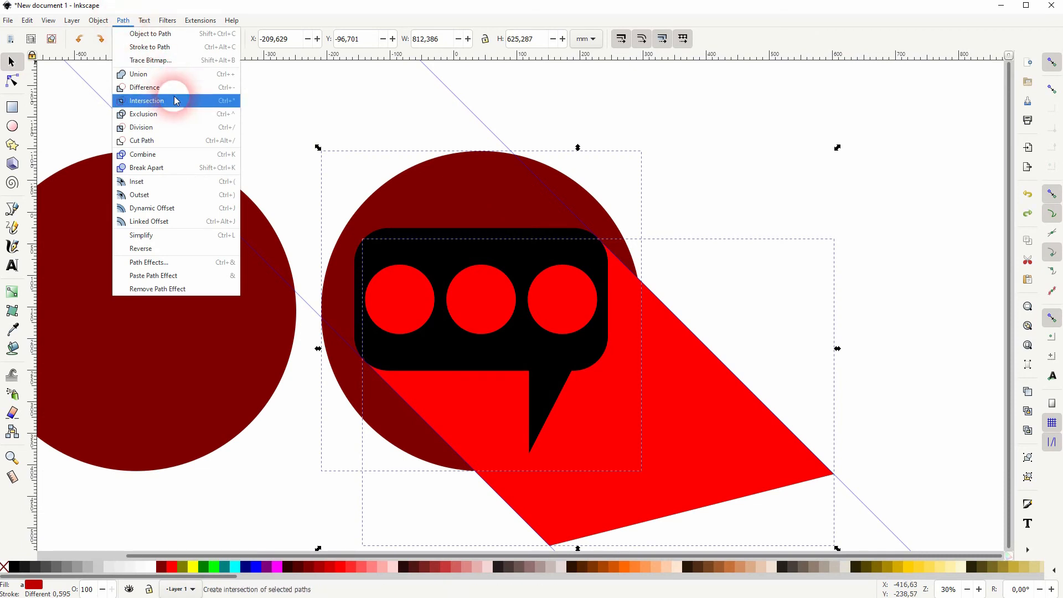
click(166, 126)
Fill the cut circle piece between the two guides with bright red, keeping it in its original place.
click(636, 387)
click(605, 386)
drag(604, 386, 932, 407)
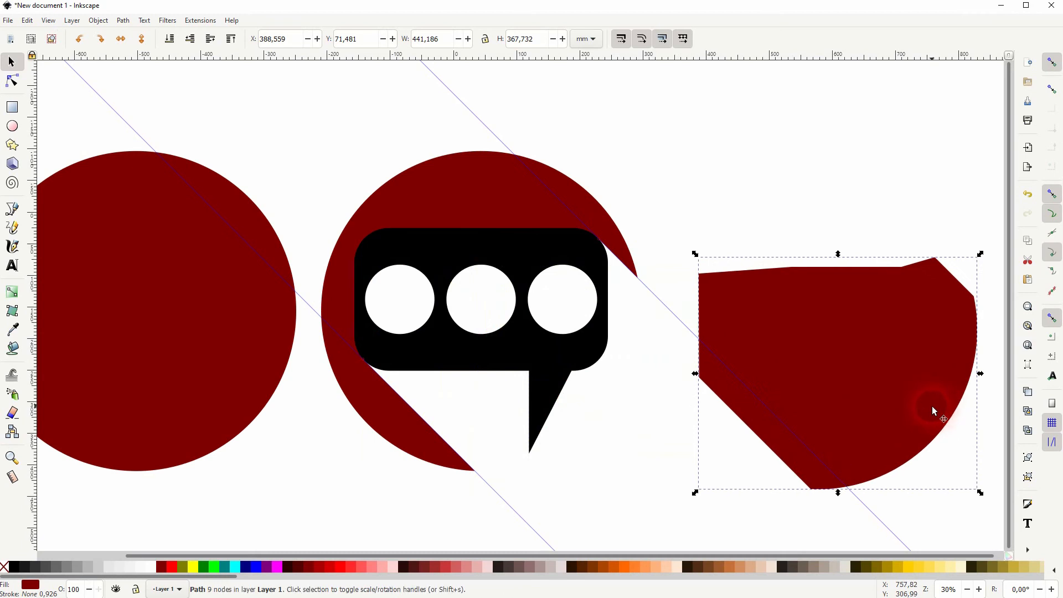
key(ctrl+z)
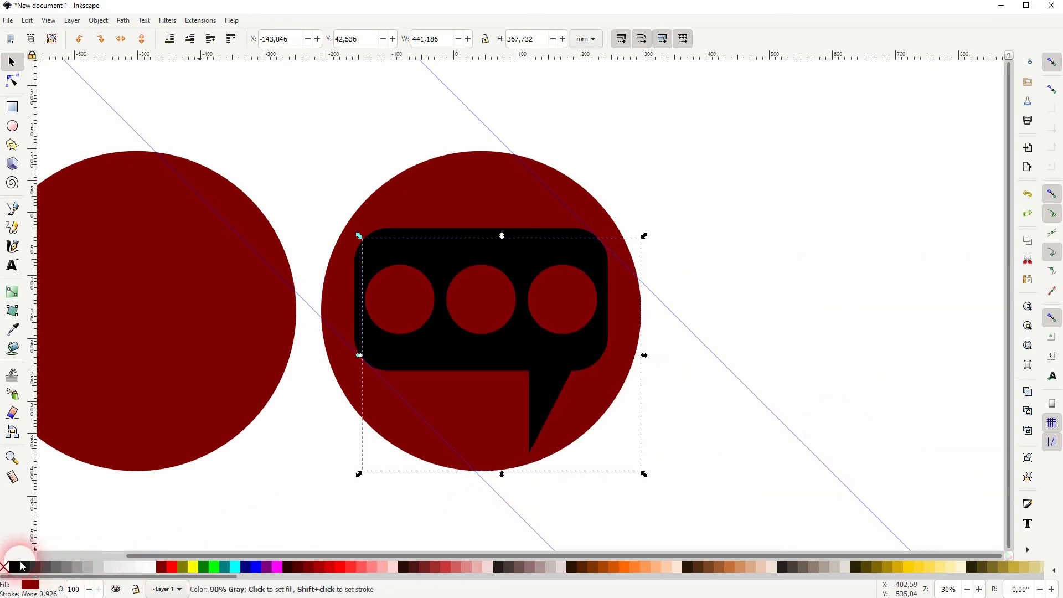
click(171, 570)
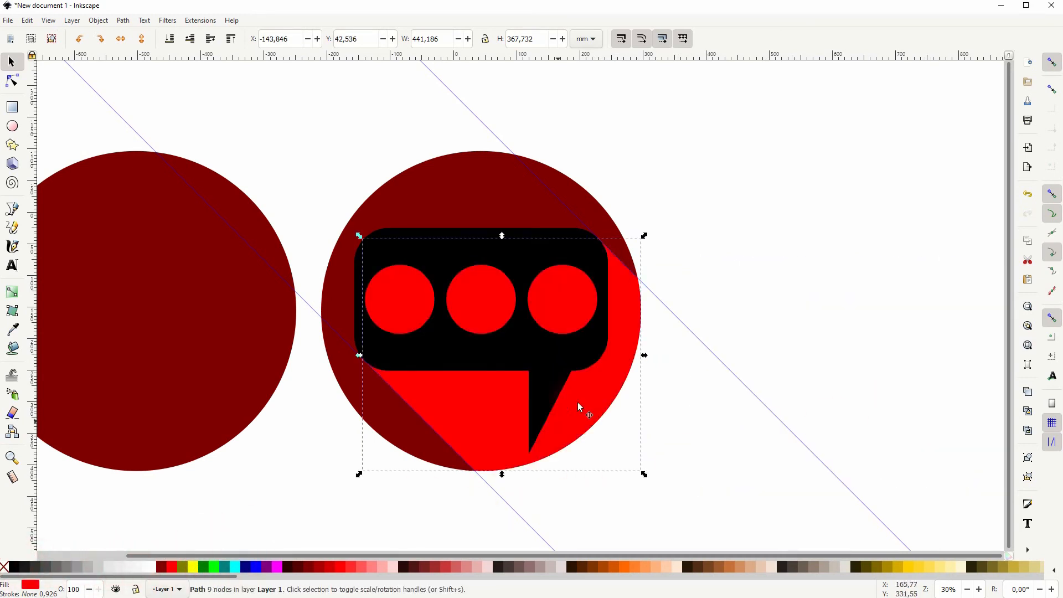
Try moving the red circle piece out to the right of the icon, and undo the move.
click(149, 318)
drag(582, 392, 949, 321)
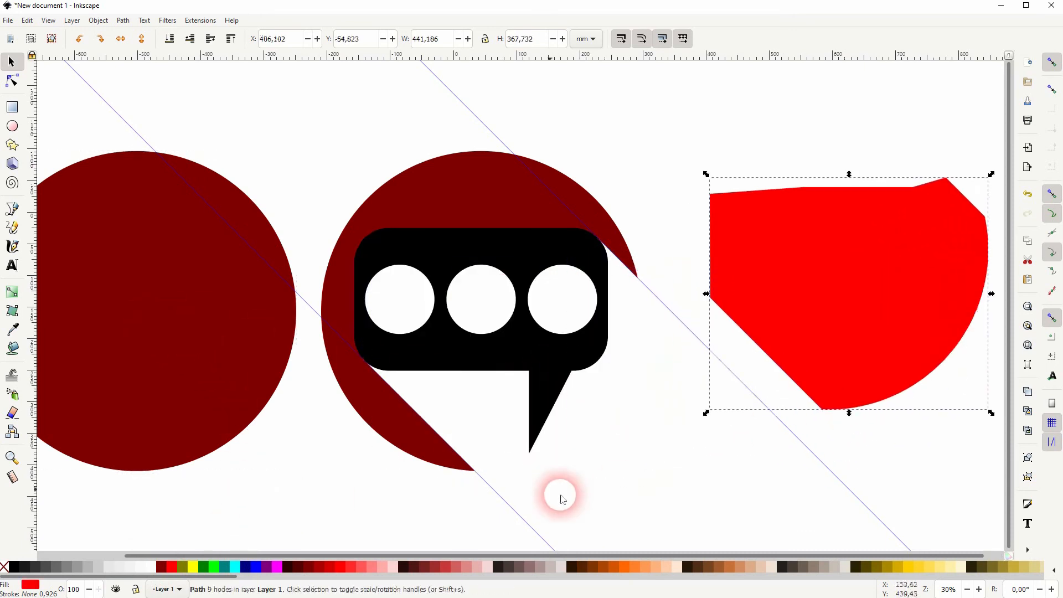
key(ctrl+z)
Snap the duplicate circle exactly over the original circle and lower it behind all of the icon's parts.
drag(149, 313, 144, 340)
click(394, 420)
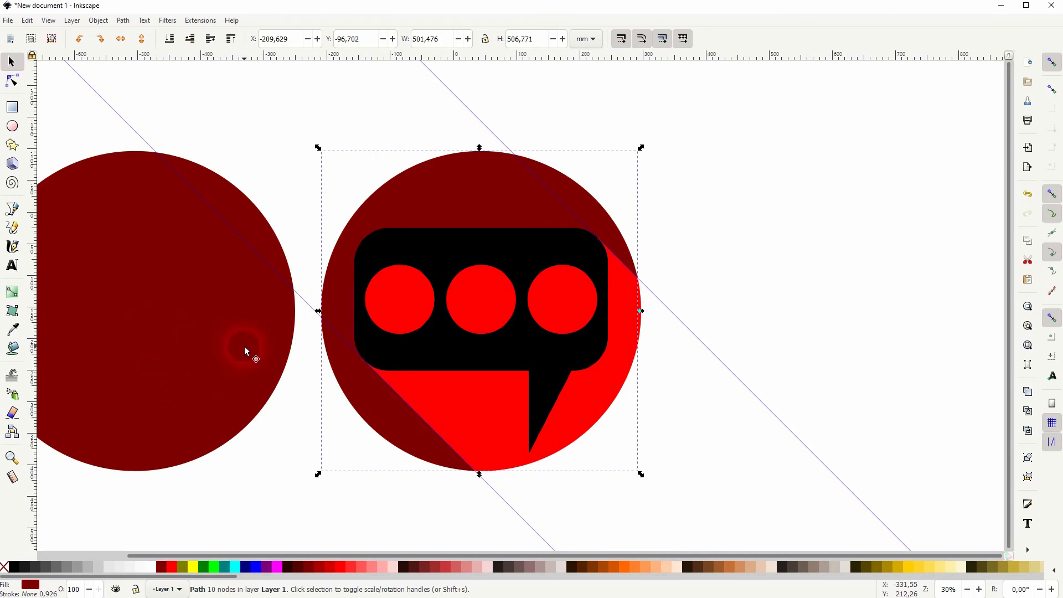
scroll(244, 347, down, 1)
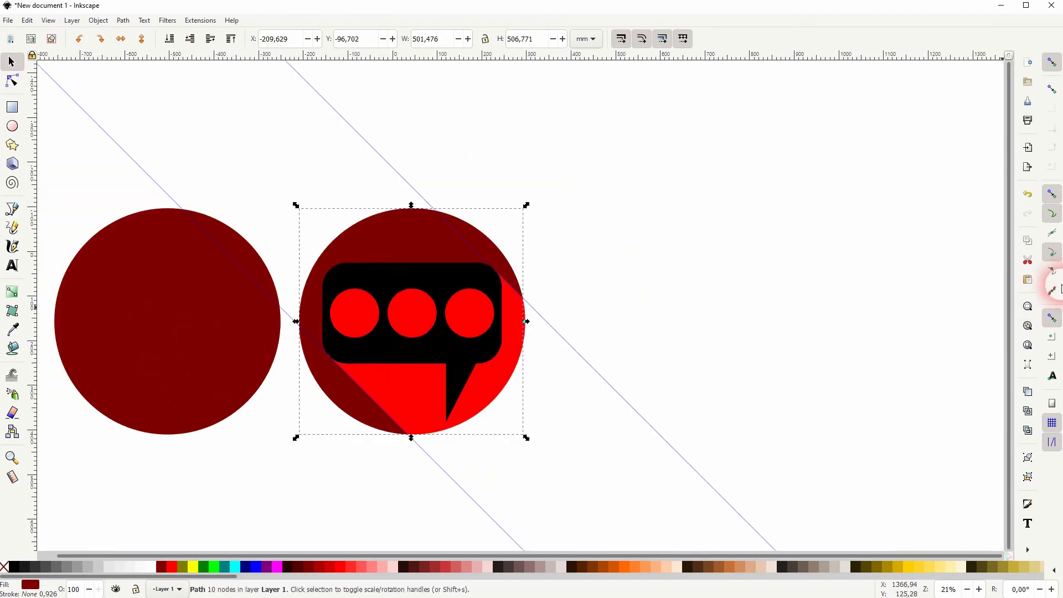
key(ctrl+z)
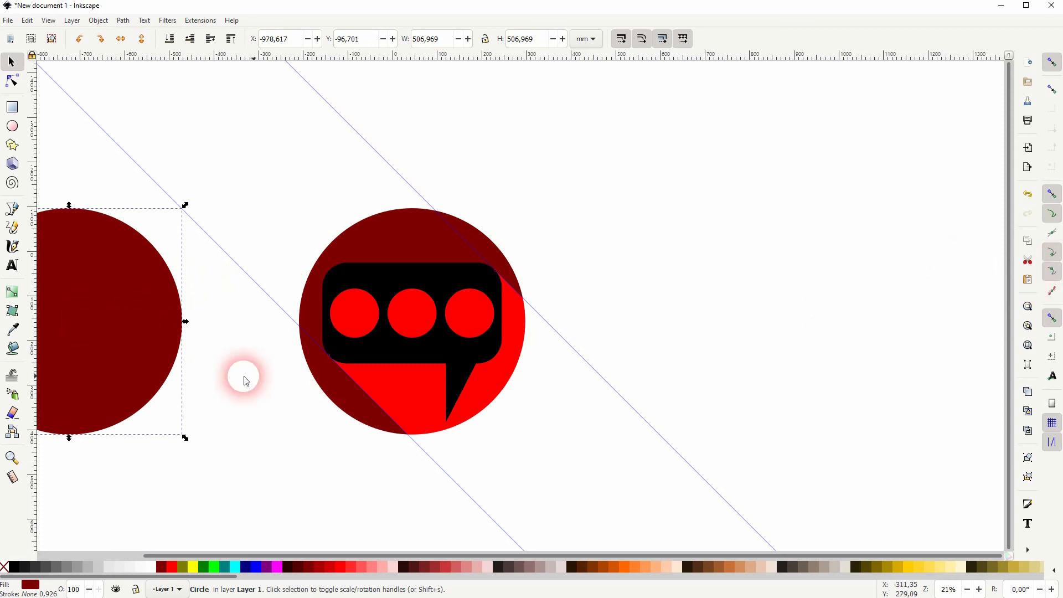
drag(102, 339, 439, 317)
click(664, 321)
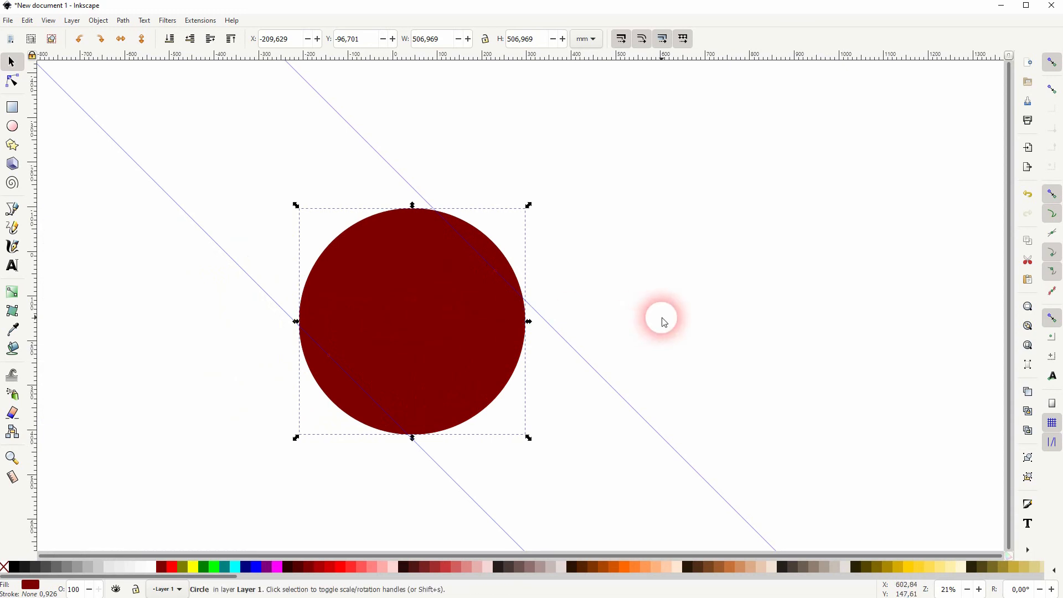
click(1051, 272)
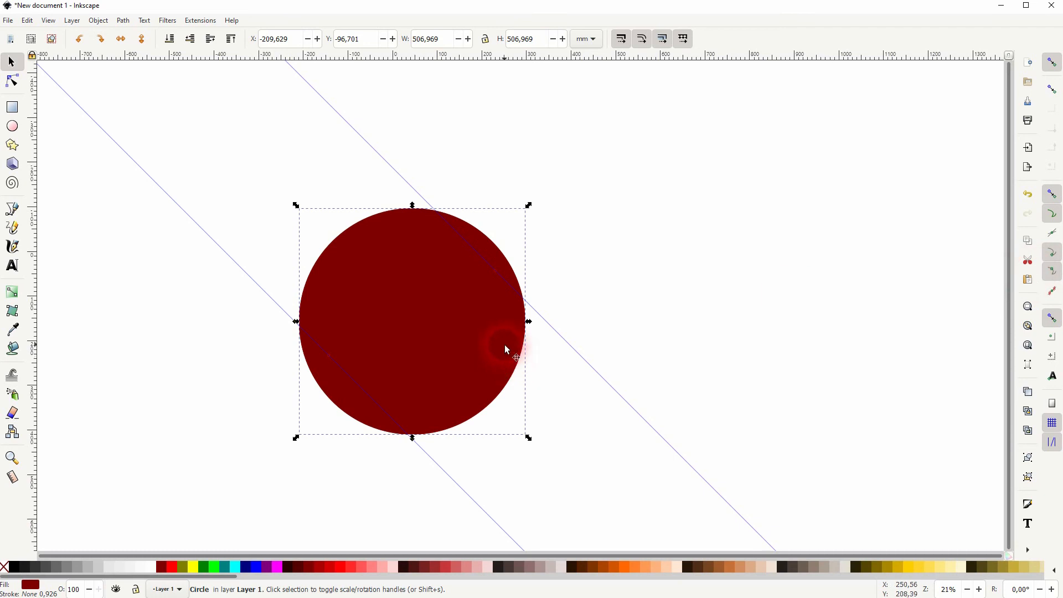
click(169, 39)
Check the circle behind the icon by moving the red piece away, and undo that move.
click(857, 381)
drag(514, 362, 849, 284)
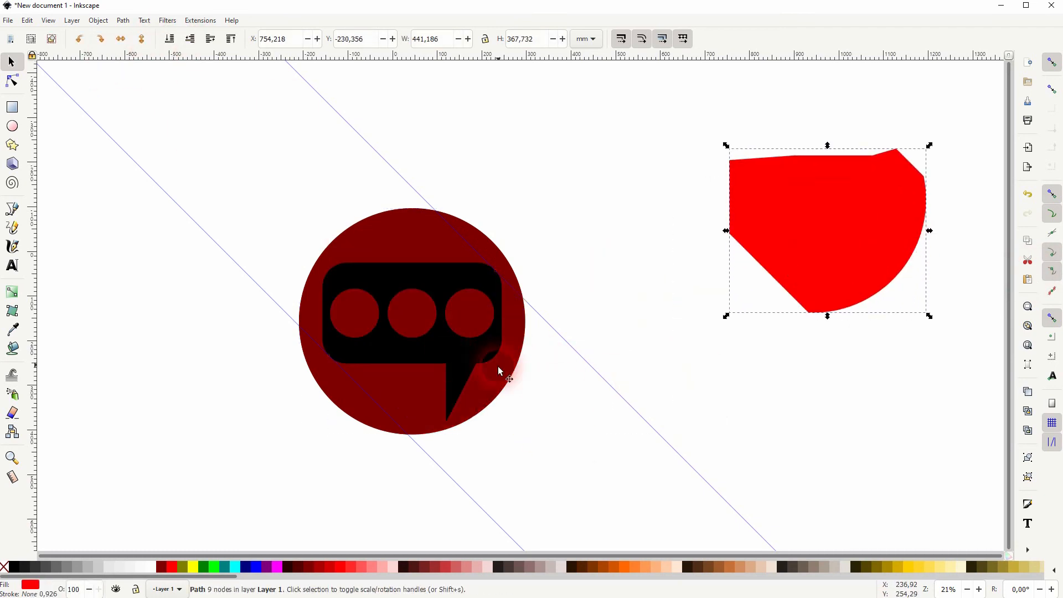
key(ctrl+z)
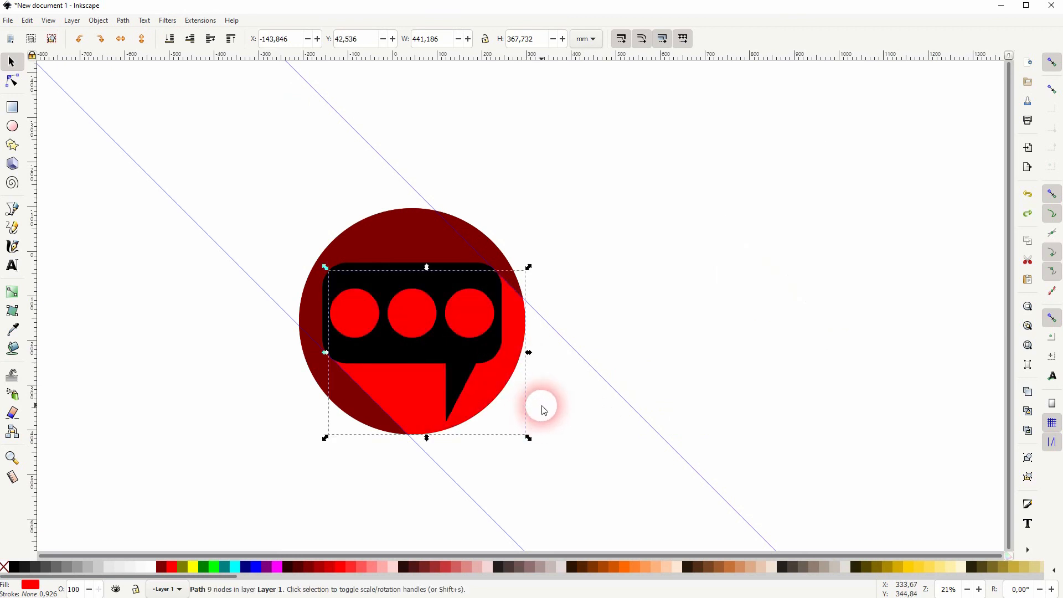
Open the fill and stroke settings, fill the red piece with black and reduce its opacity to 26.9%.
click(99, 21)
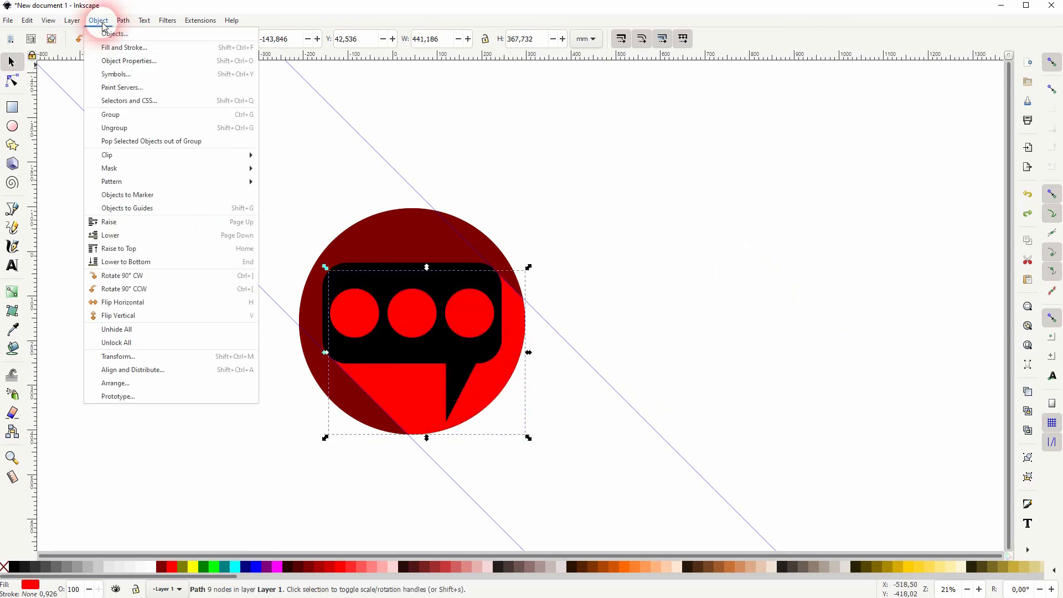
click(111, 47)
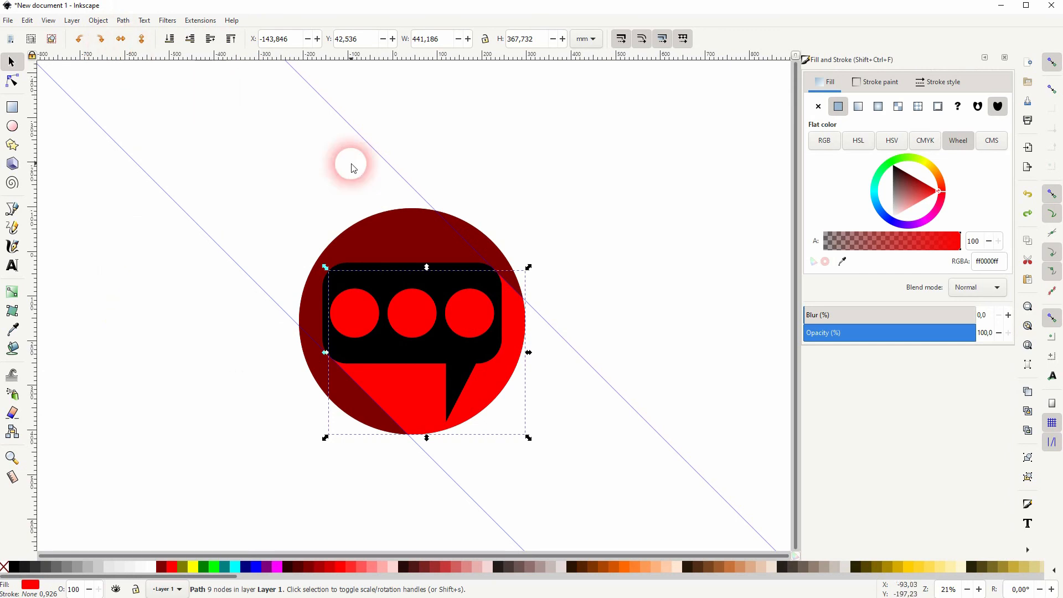
click(14, 566)
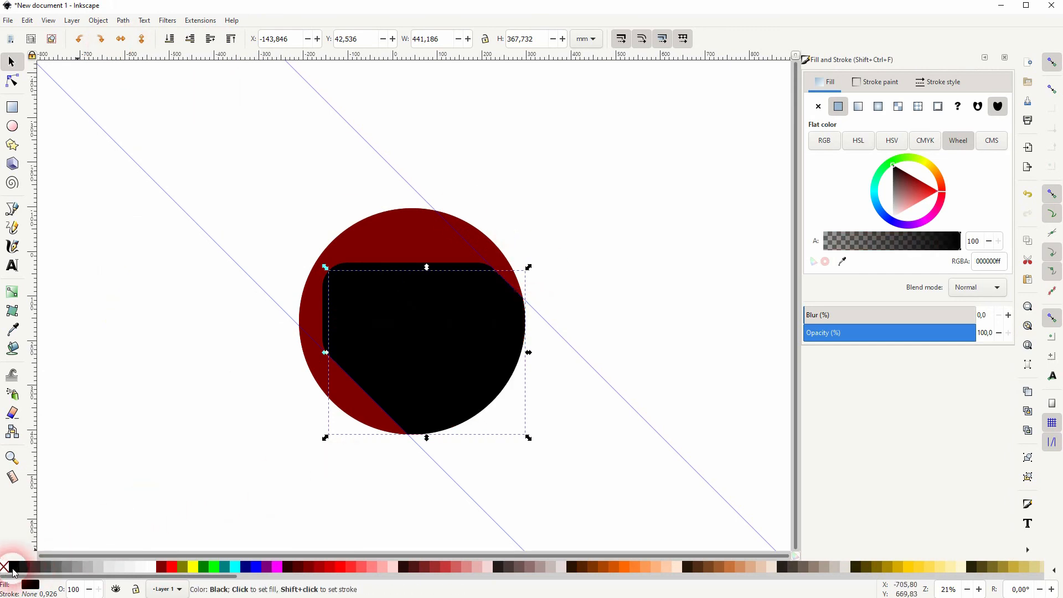
click(876, 337)
drag(879, 342, 823, 345)
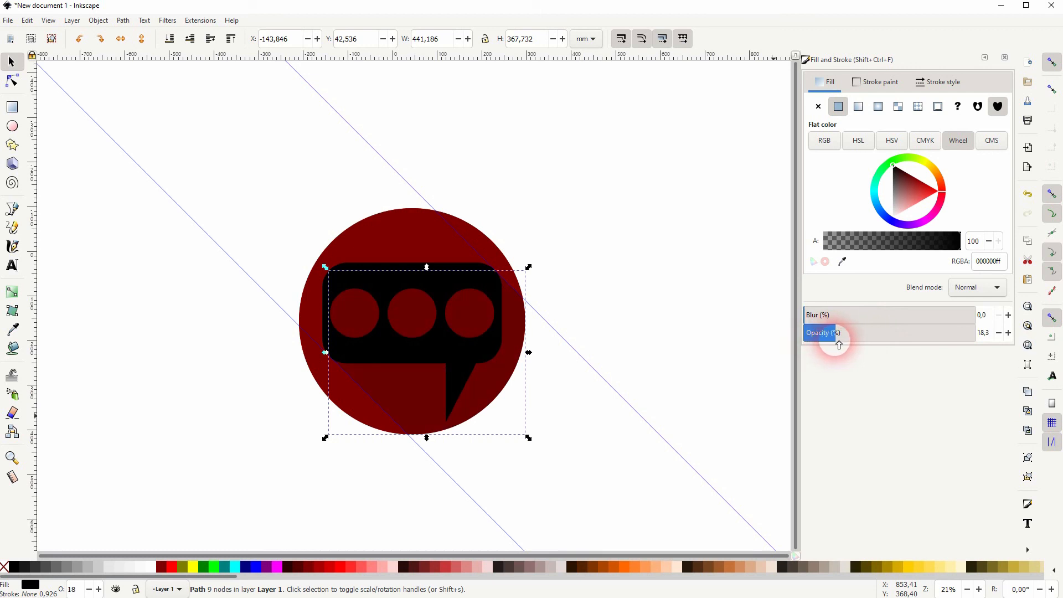
drag(839, 345, 852, 345)
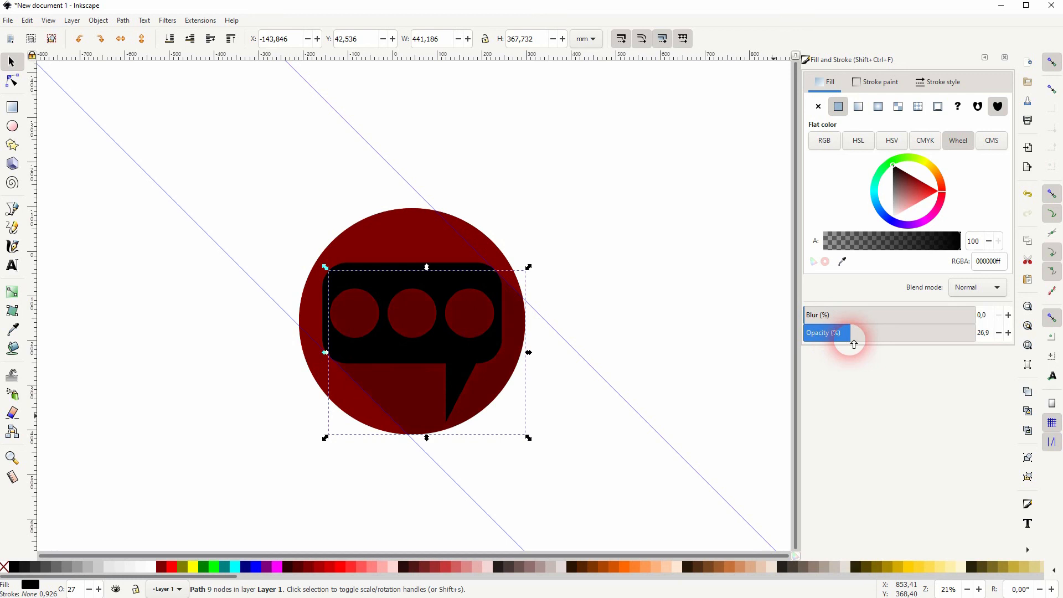
Try lighter grey fills on the shadow piece, ending with f2f2f2 at 26% opacity.
click(68, 565)
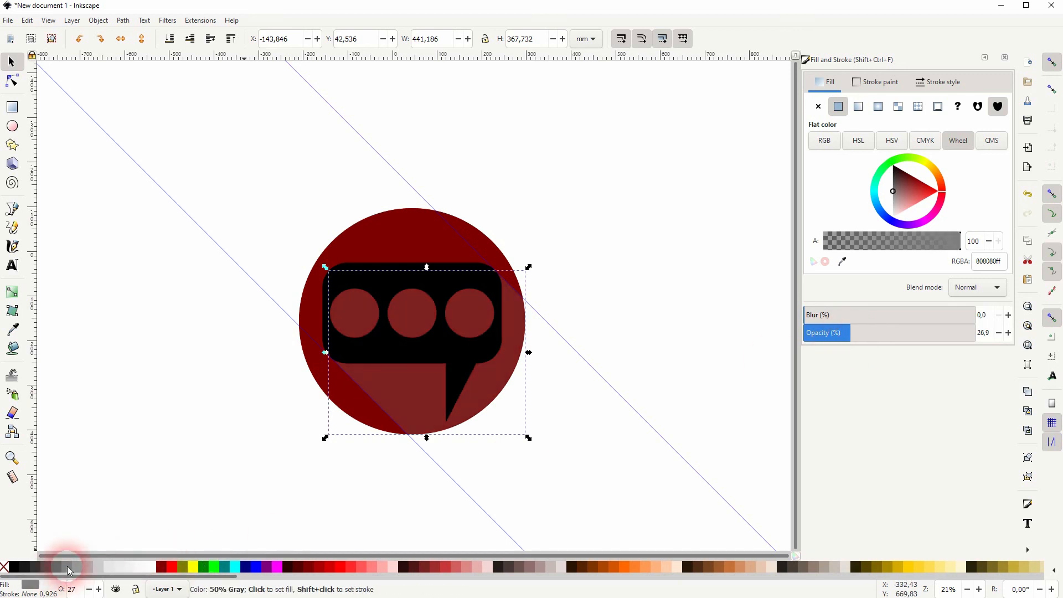
click(90, 566)
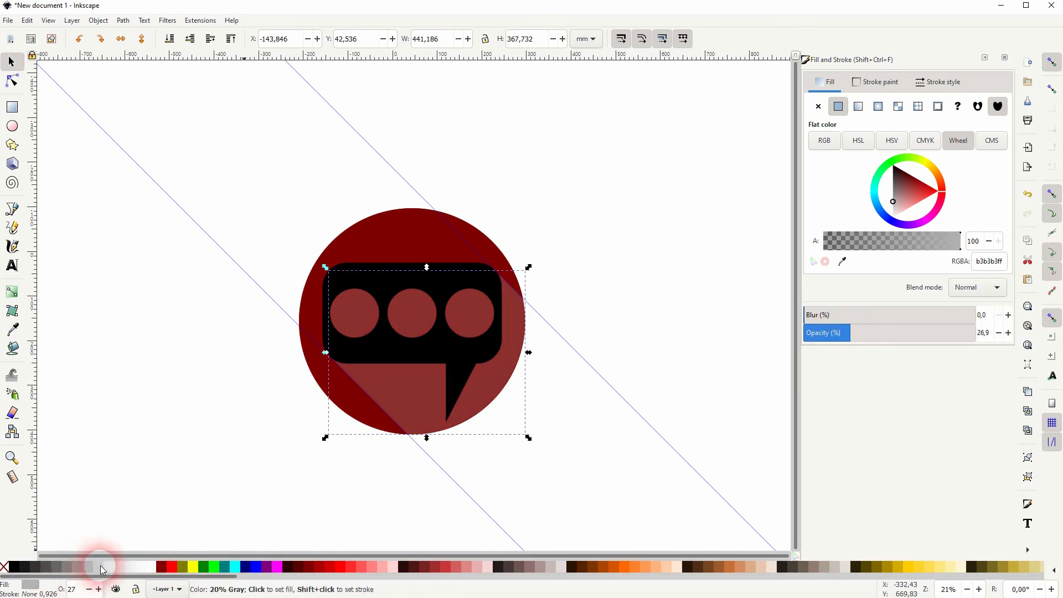
click(98, 566)
click(129, 566)
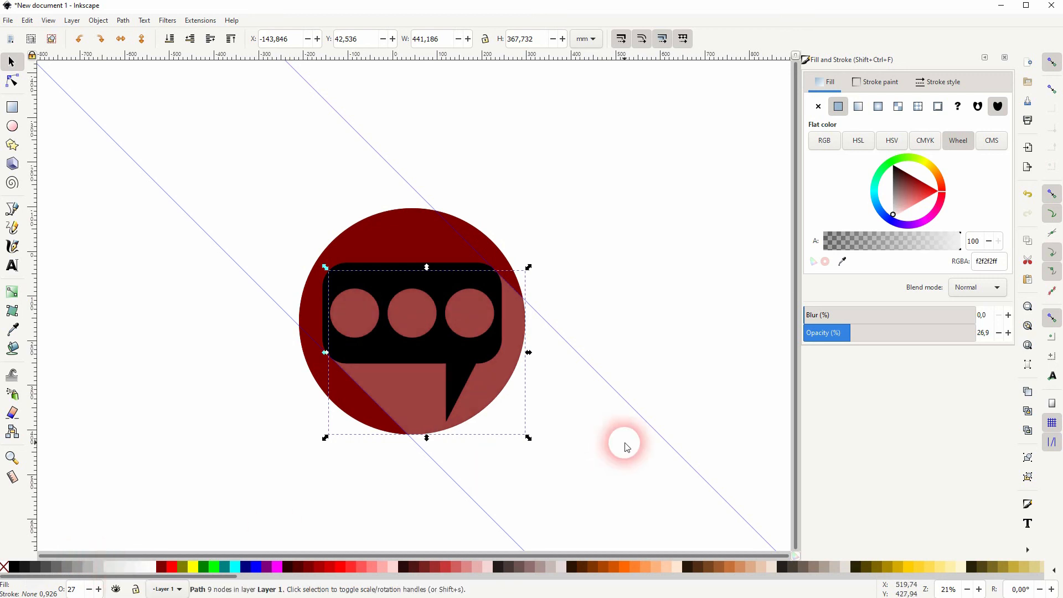
drag(838, 333, 874, 341)
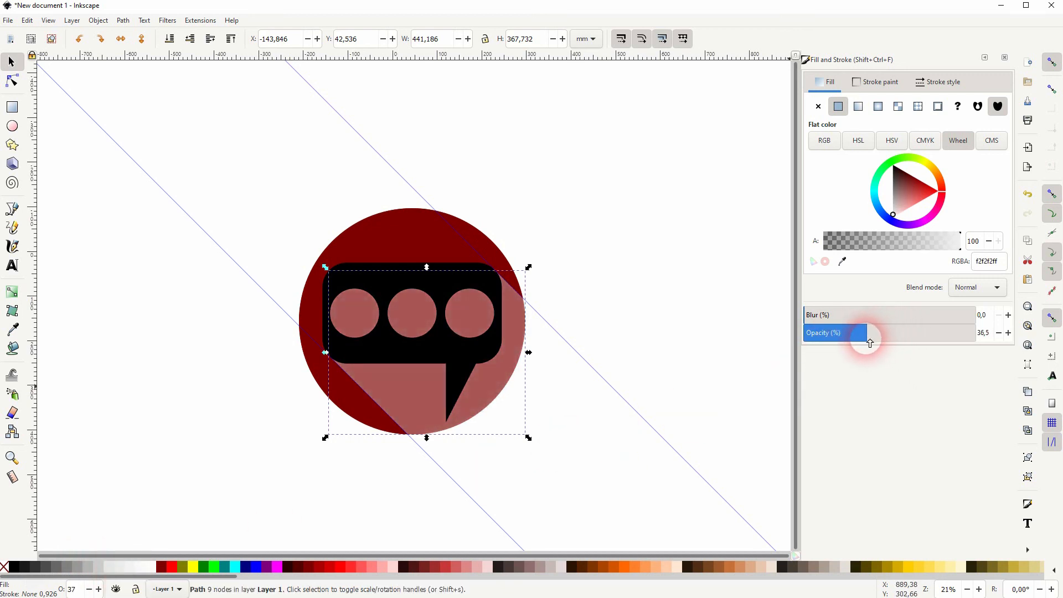
drag(867, 342, 847, 346)
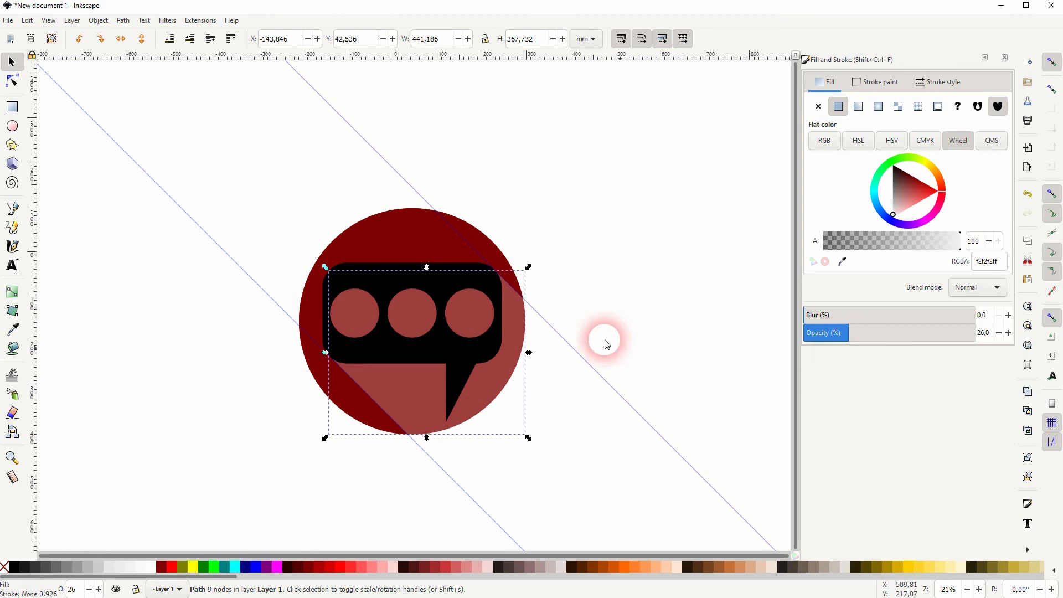
Brighten the dark red outer part of the divided circle to the red d00b0b.
click(703, 294)
click(413, 231)
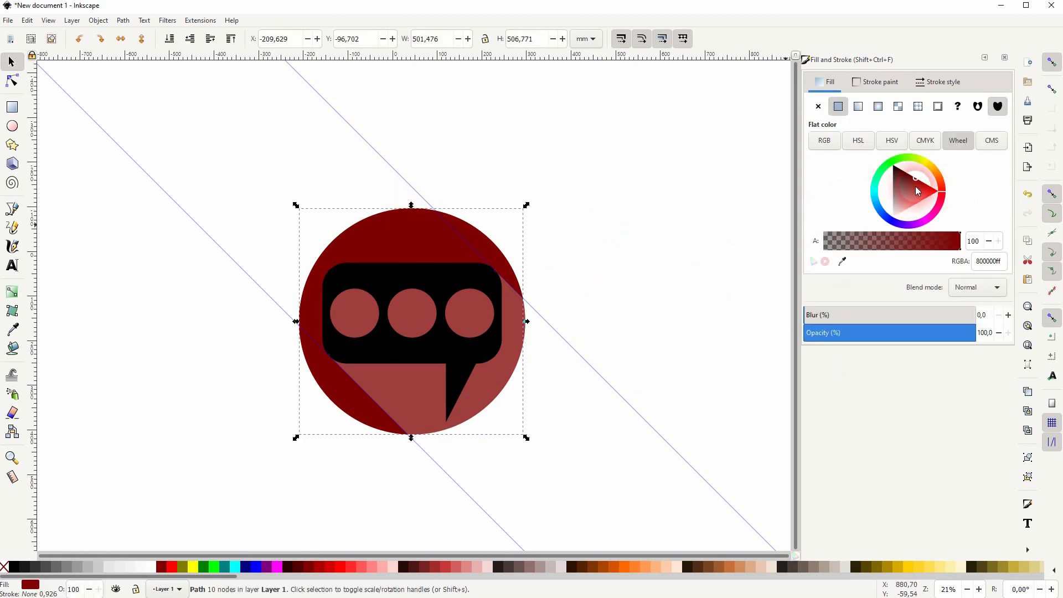
drag(916, 187, 930, 189)
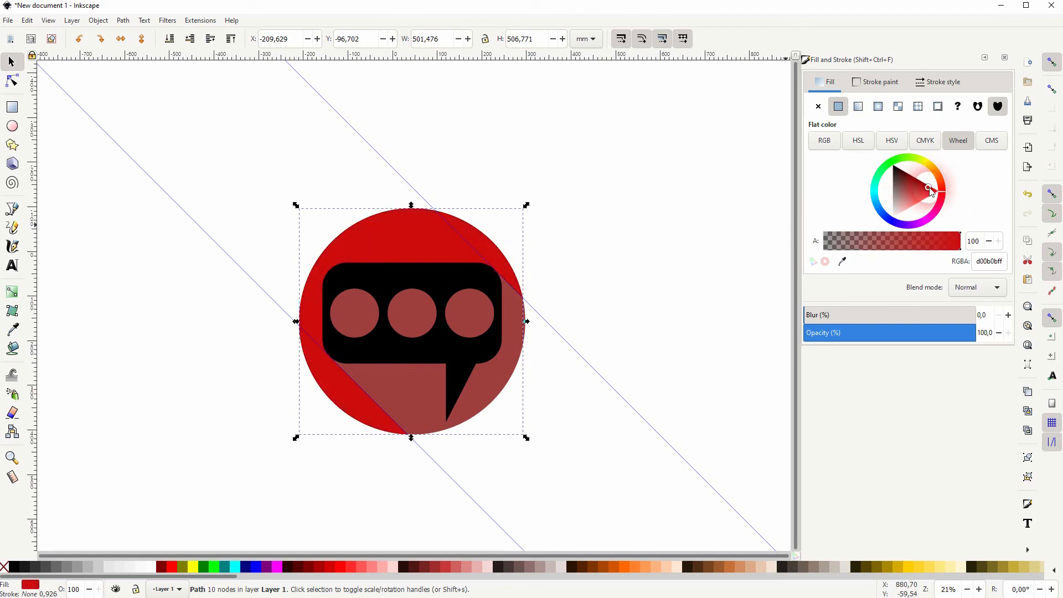
Fill the shadow piece with a darker grey, set its opacity to 29.5% and deselect it.
click(406, 393)
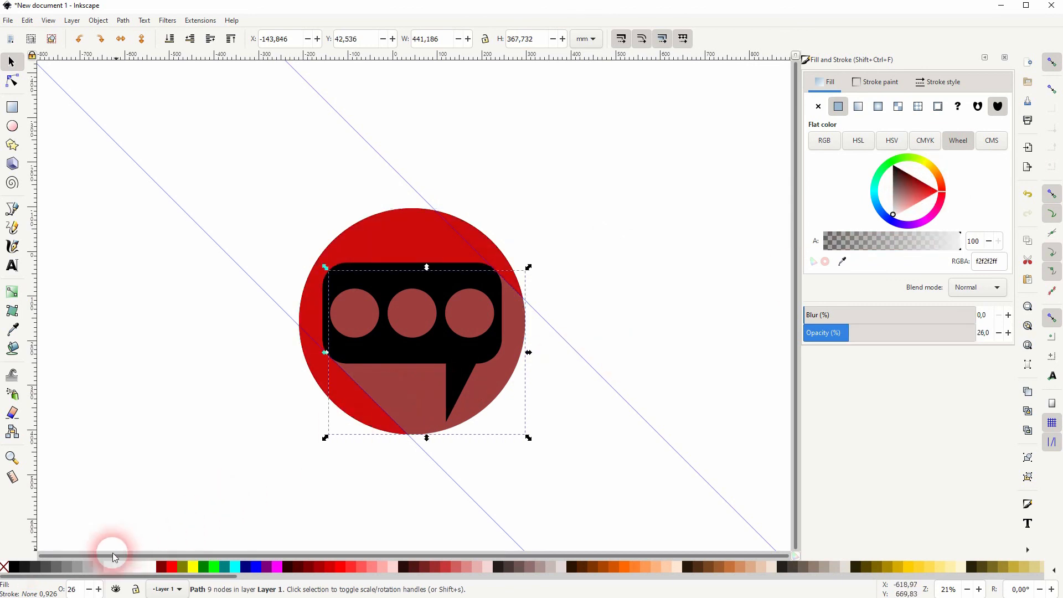
click(54, 567)
mouse_move(860, 339)
mouse_down()
mouse_move(819, 338)
mouse_move(878, 342)
mouse_move(856, 337)
mouse_up()
click(633, 304)
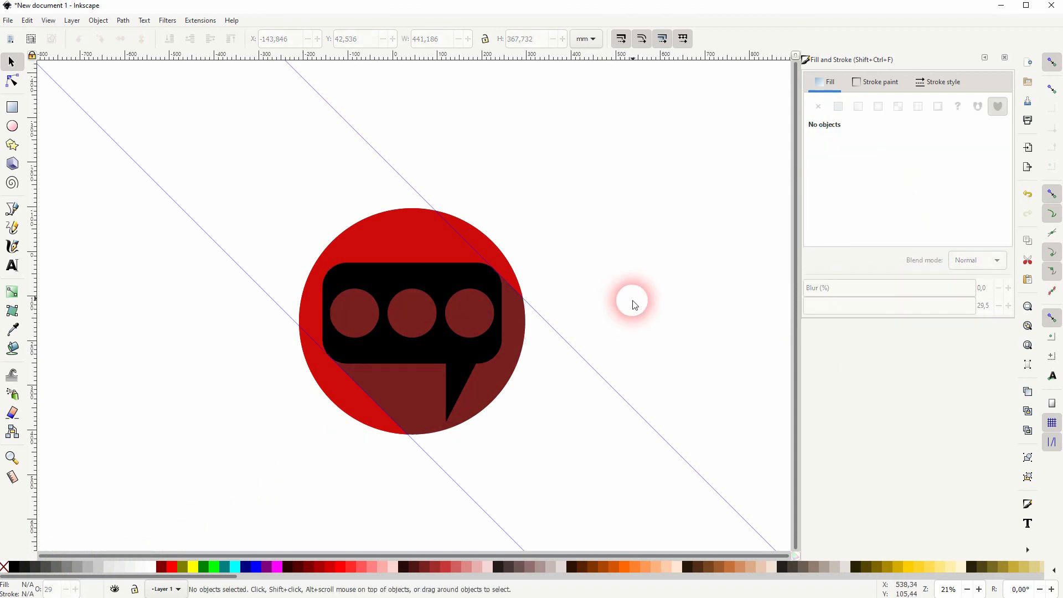